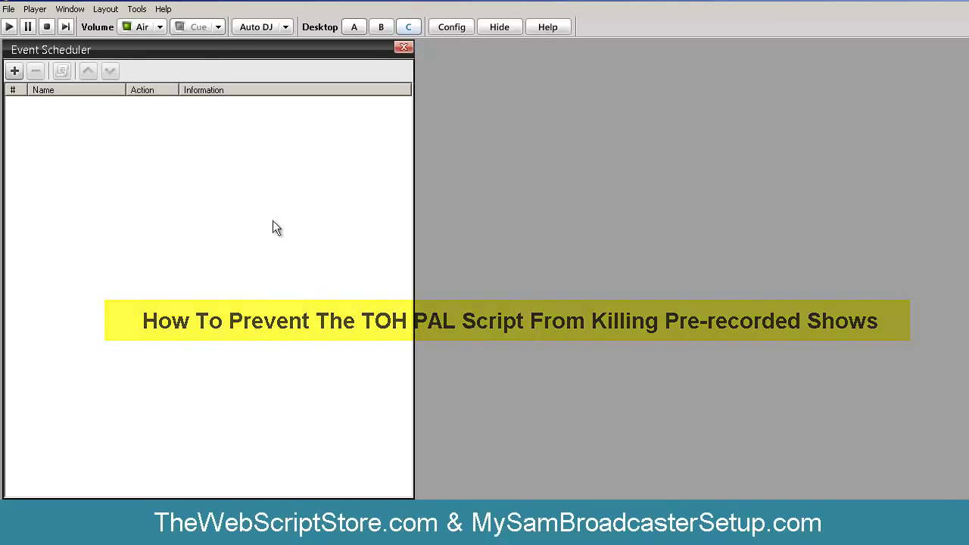
click(35, 10)
mouse_move(70, 11)
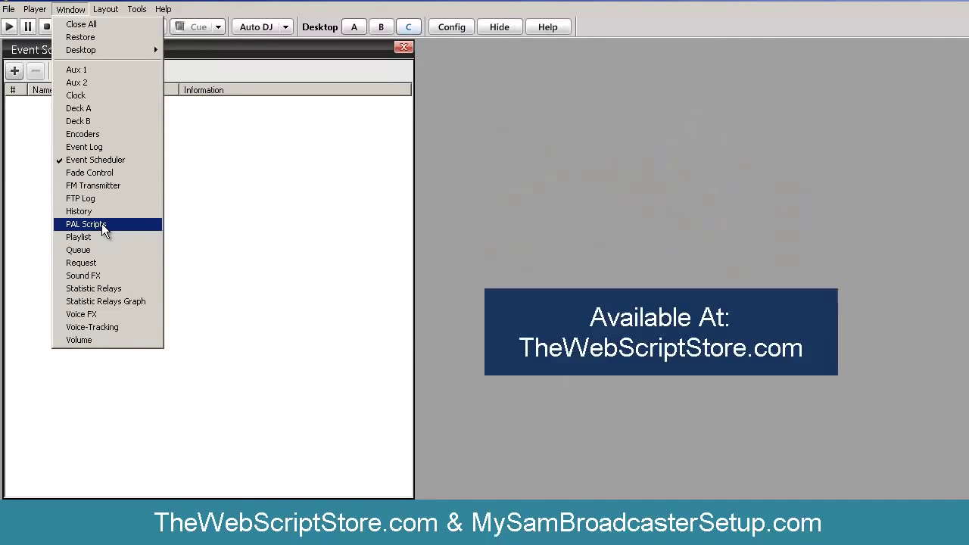
click(101, 224)
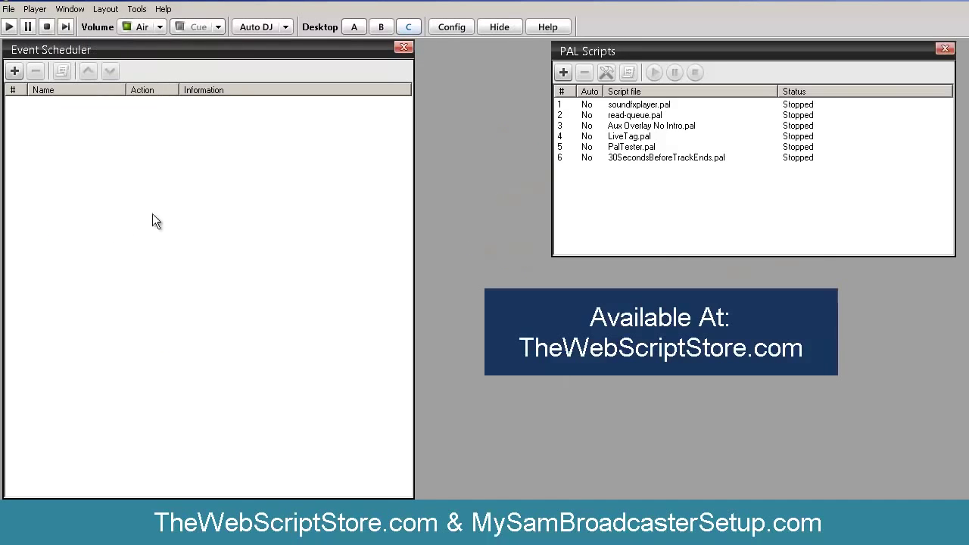
click(946, 48)
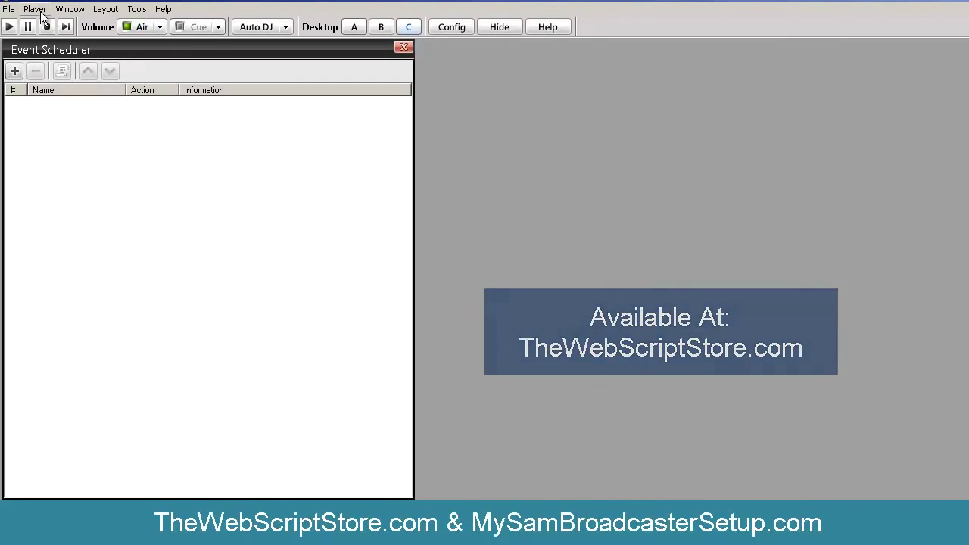
- Show the PAL Scripts window and add TOH-Scheduled-OnTheHour.PAL to it without automatic start
click(65, 10)
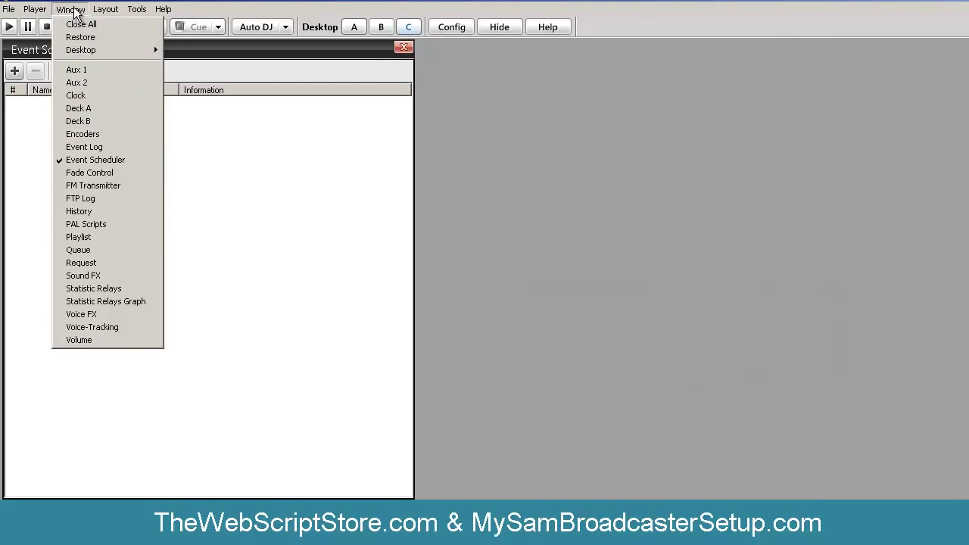
click(107, 220)
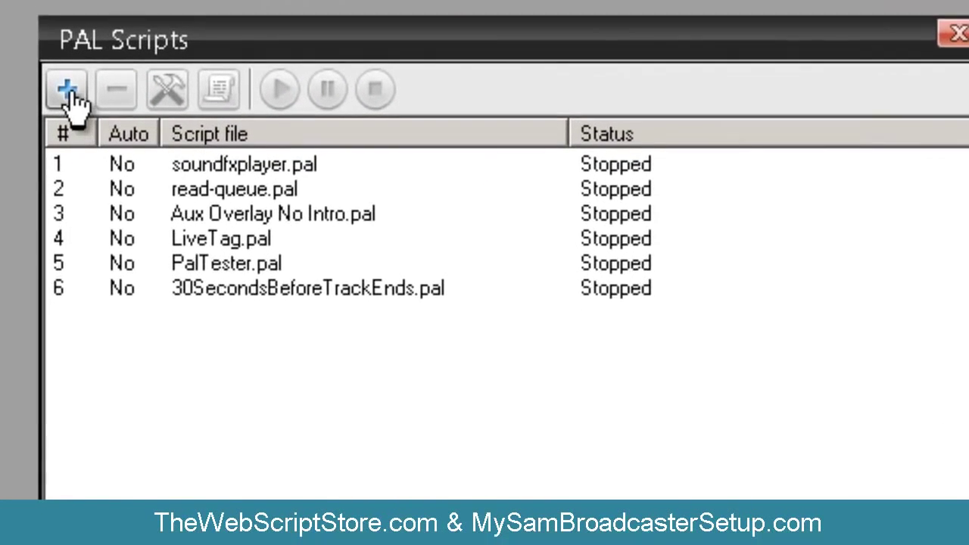
click(67, 105)
click(864, 402)
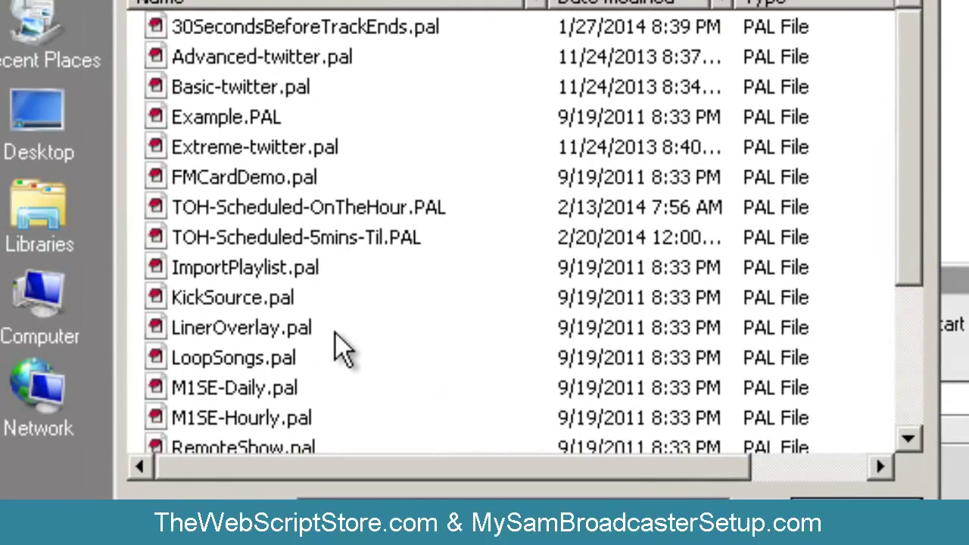
click(261, 210)
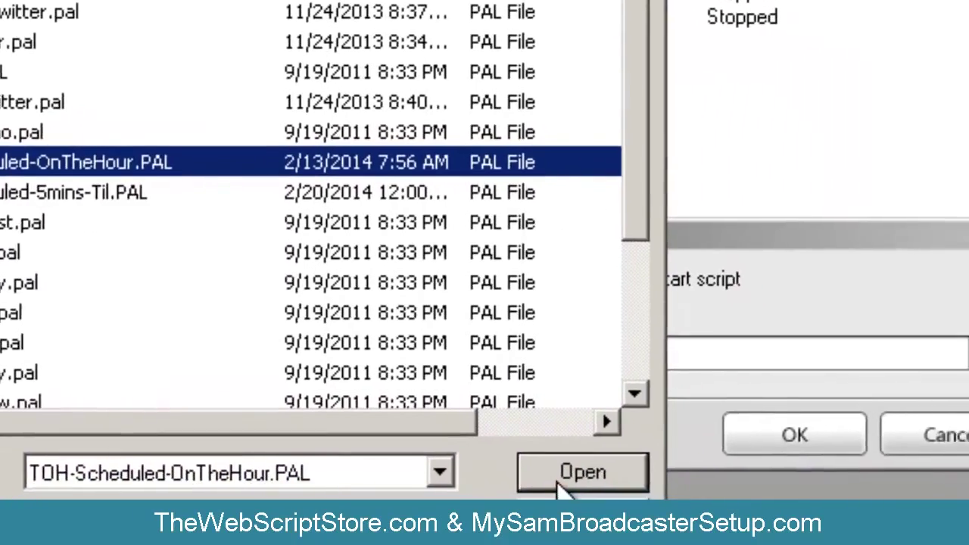
click(567, 470)
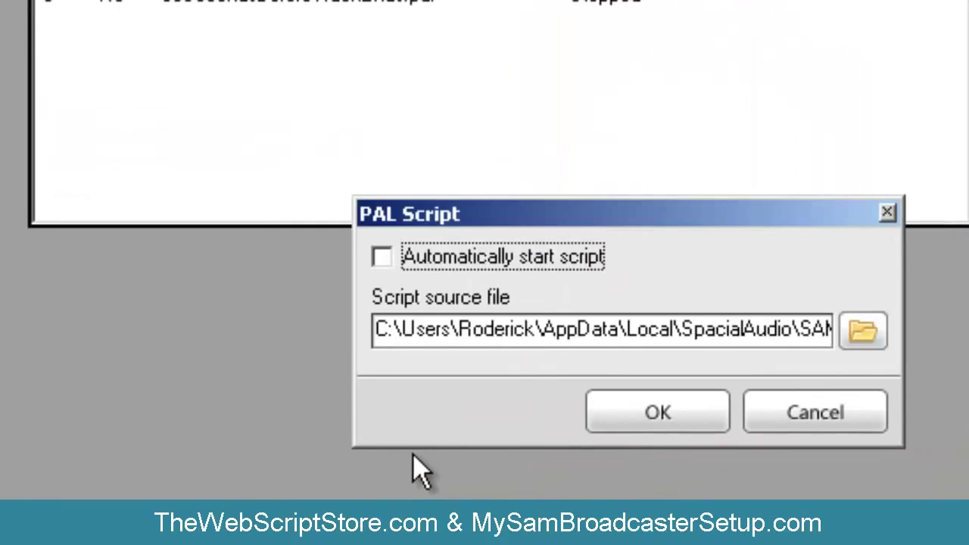
click(633, 397)
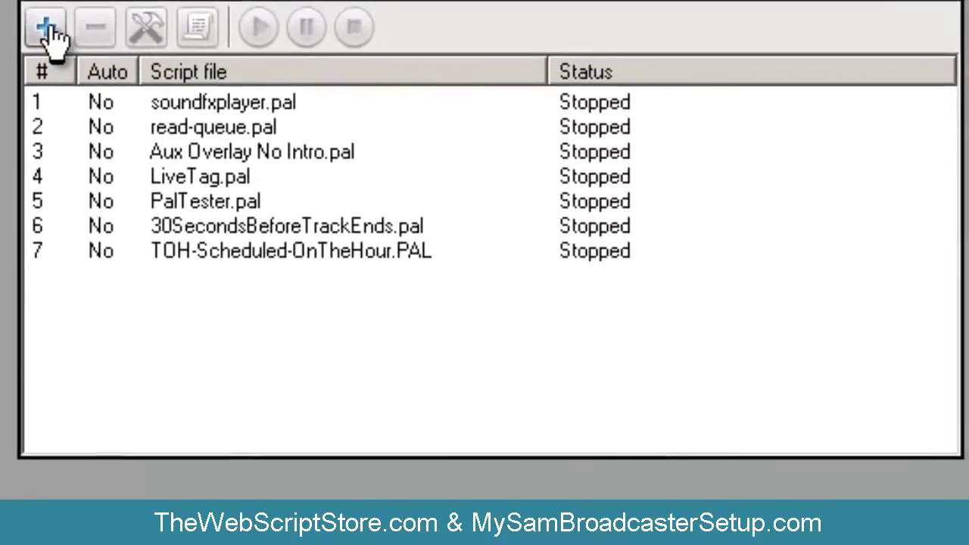
- Add TOH-Scheduled-5mins-Til.PAL to the PAL script list without automatic start
click(47, 30)
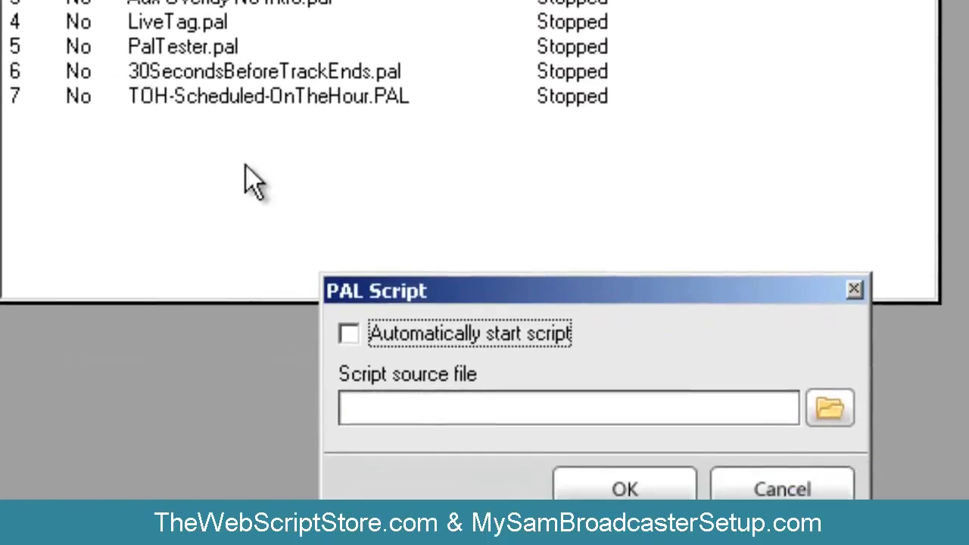
click(906, 361)
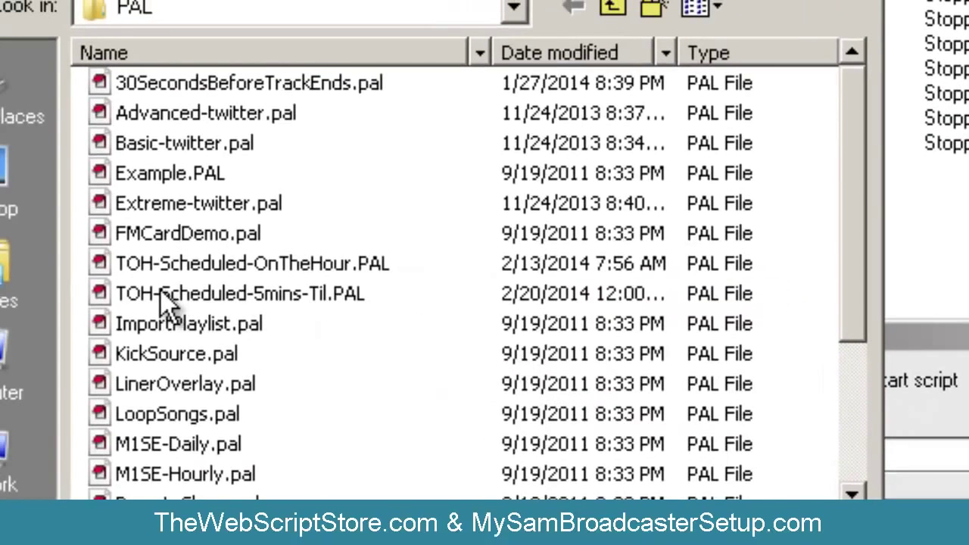
click(282, 301)
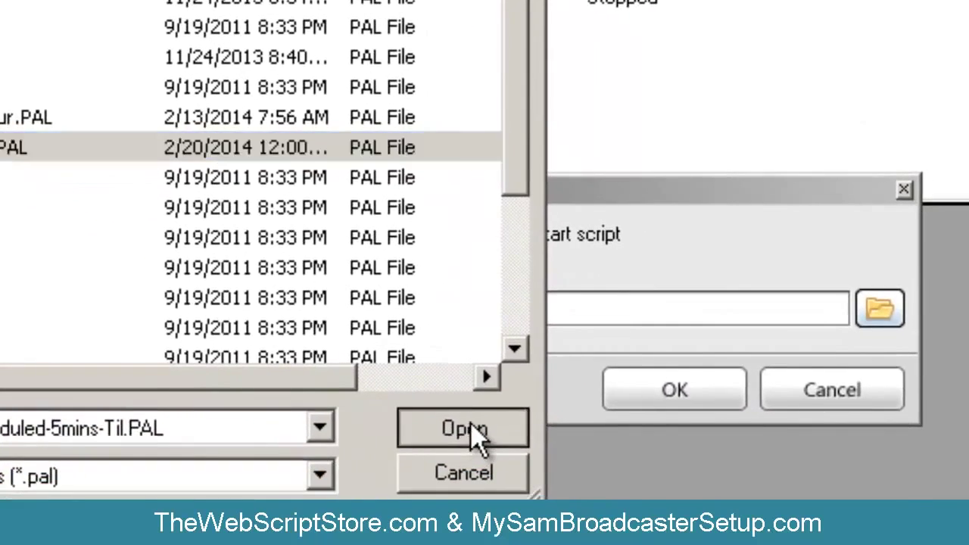
click(644, 509)
click(855, 467)
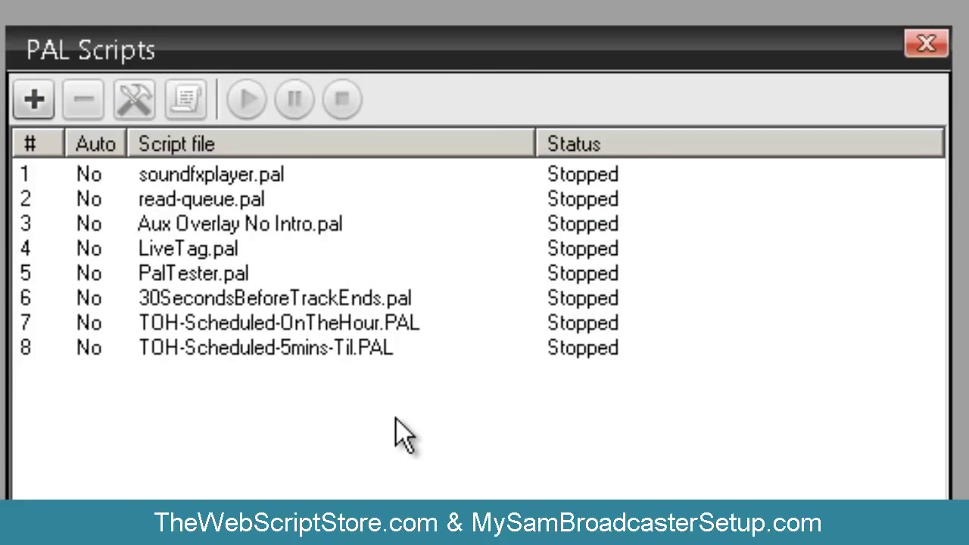
- Open the code of TOH-Scheduled-OnTheHour.PAL and examine the category name used for choosing the station ID
click(199, 327)
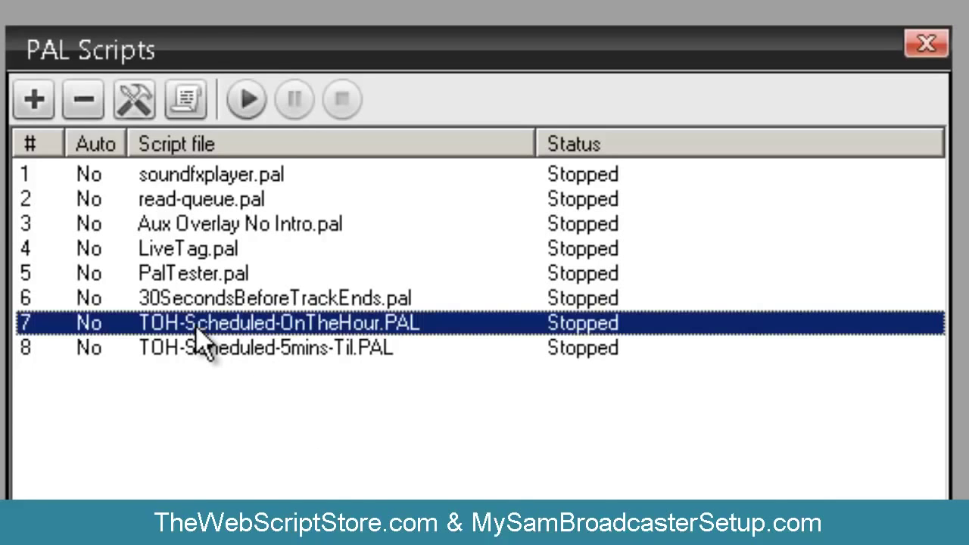
click(239, 346)
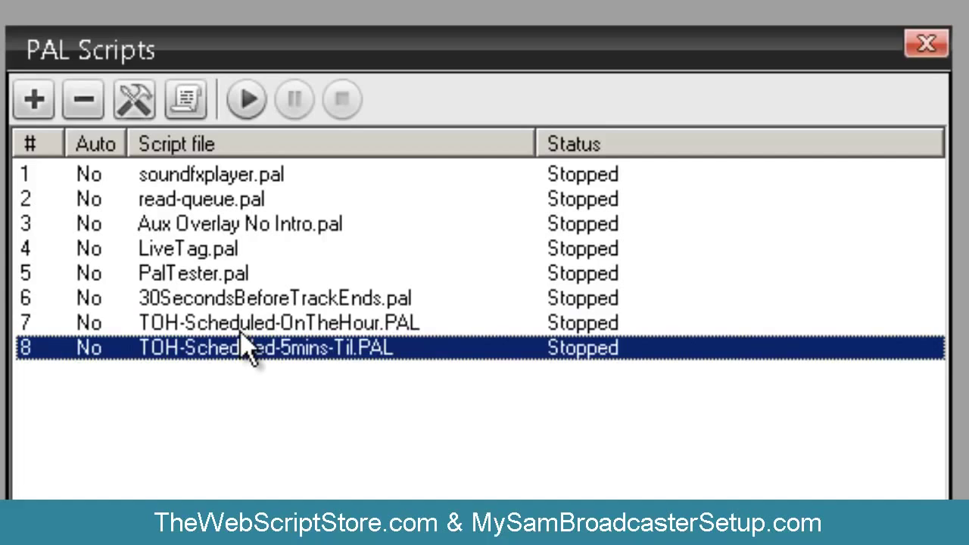
click(241, 332)
click(244, 350)
click(292, 324)
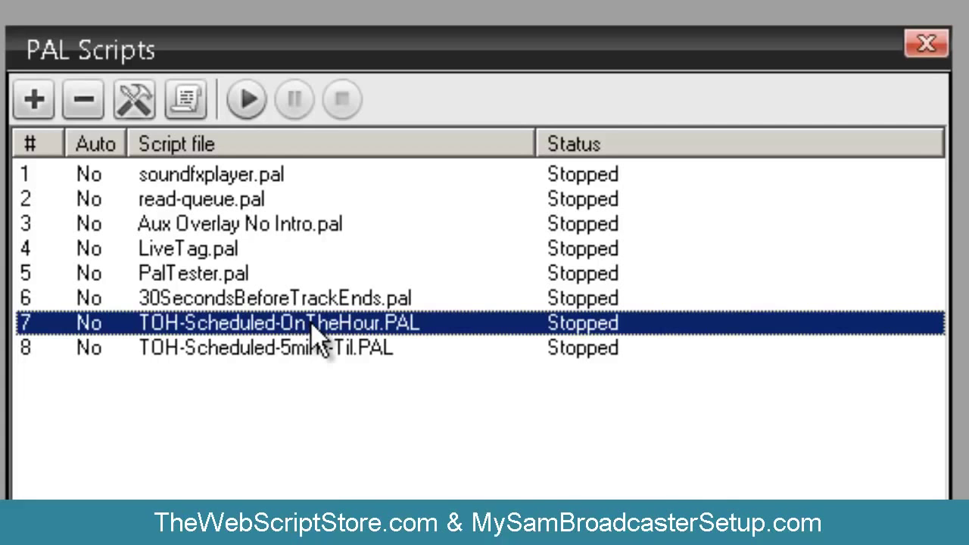
double_click(314, 333)
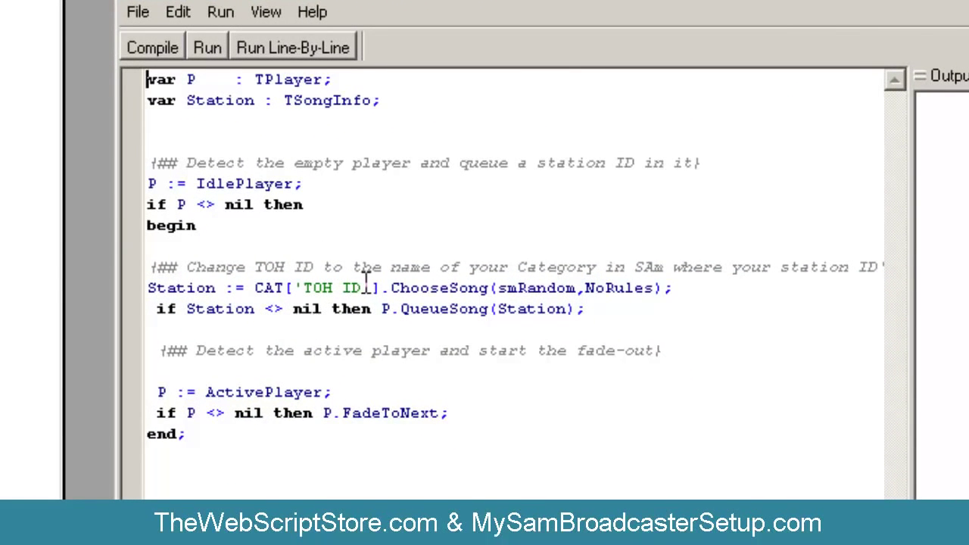
drag(365, 286, 304, 288)
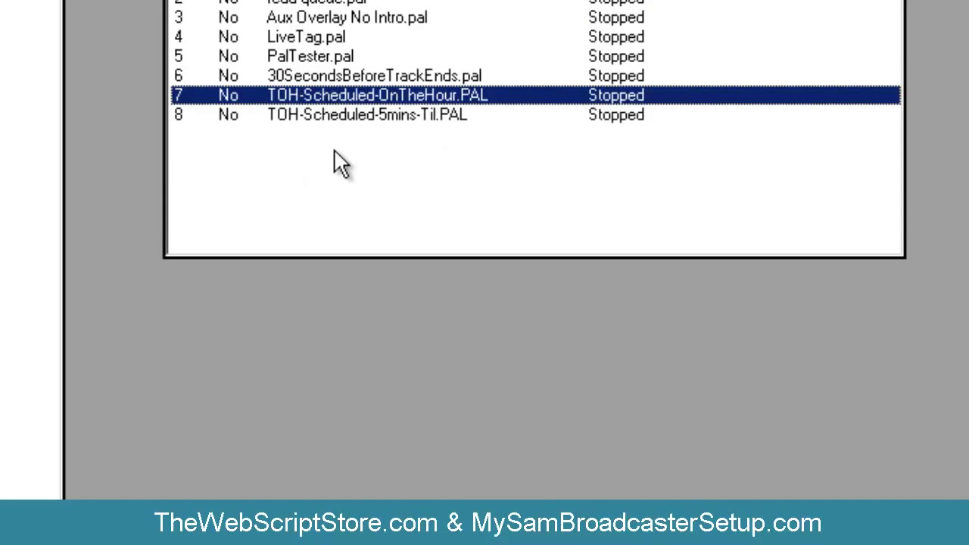
- Open the code of TOH-Scheduled-5mins-Til.PAL and examine its station ID category name and its PAL.WaitForTime line
click(362, 117)
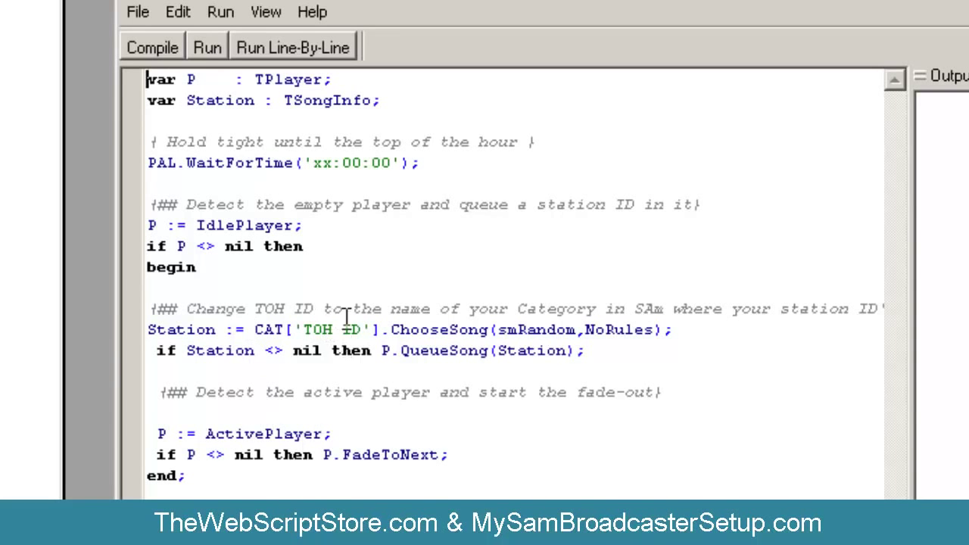
drag(362, 330, 303, 331)
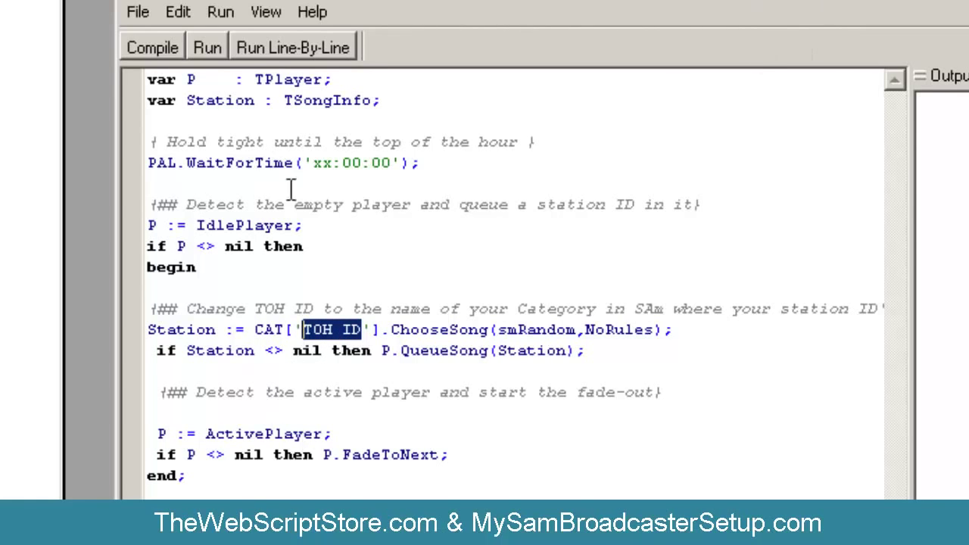
drag(304, 162, 401, 165)
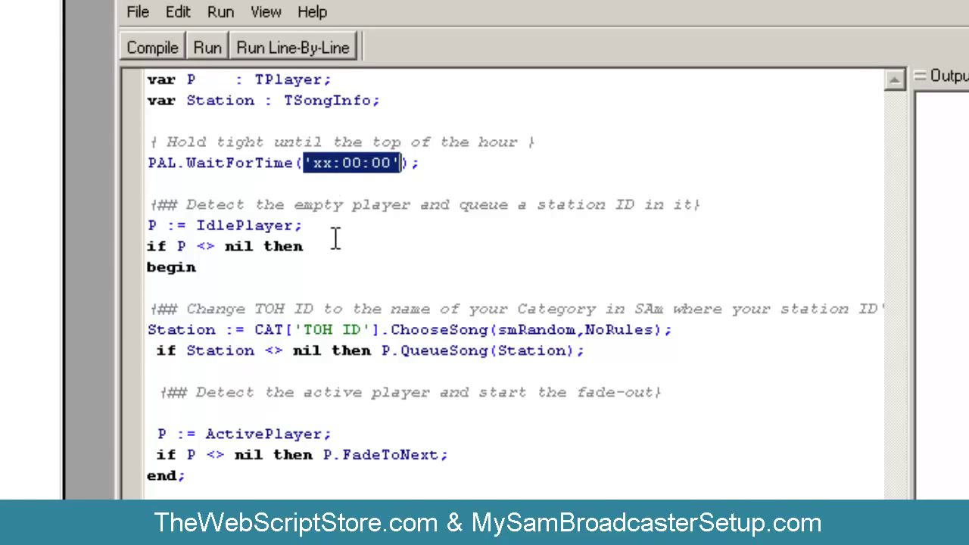
drag(188, 168, 423, 167)
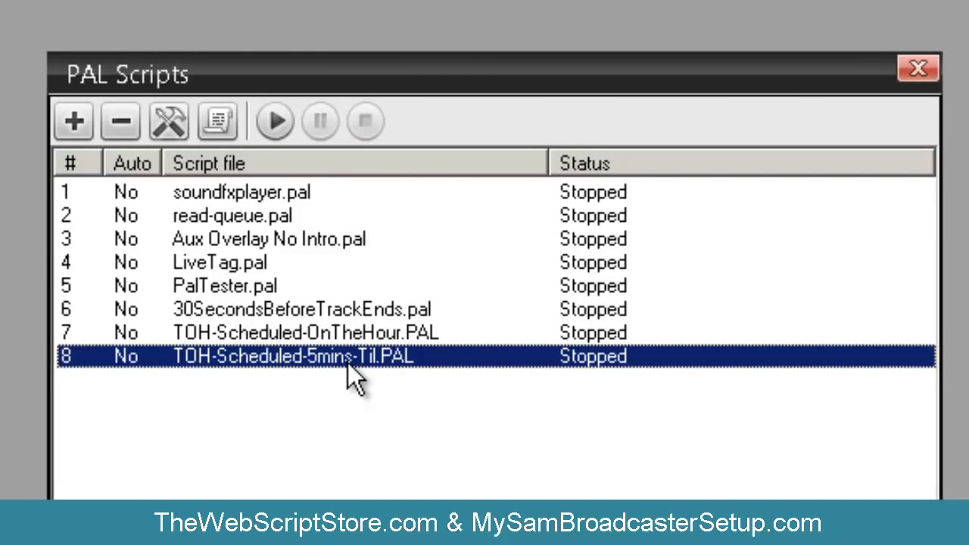
- Start and stop TOH-Scheduled-5mins-Til.PAL as a test, and run TOH-Scheduled-OnTheHour.PAL for comparison
click(274, 126)
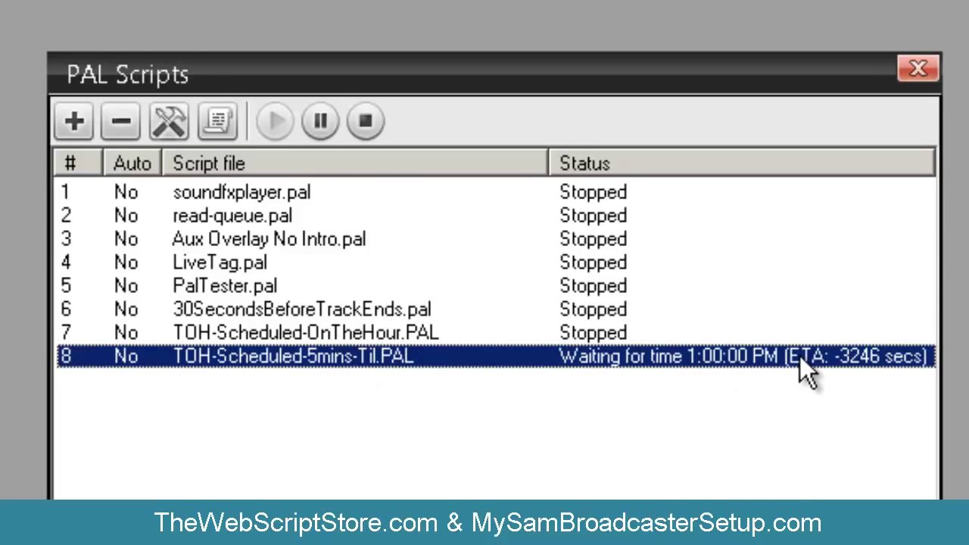
click(369, 122)
click(322, 330)
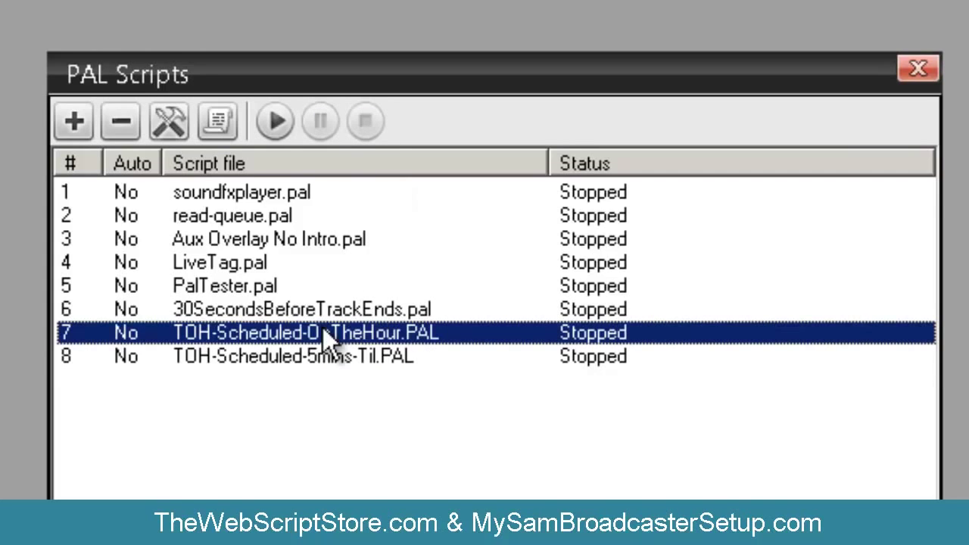
click(275, 127)
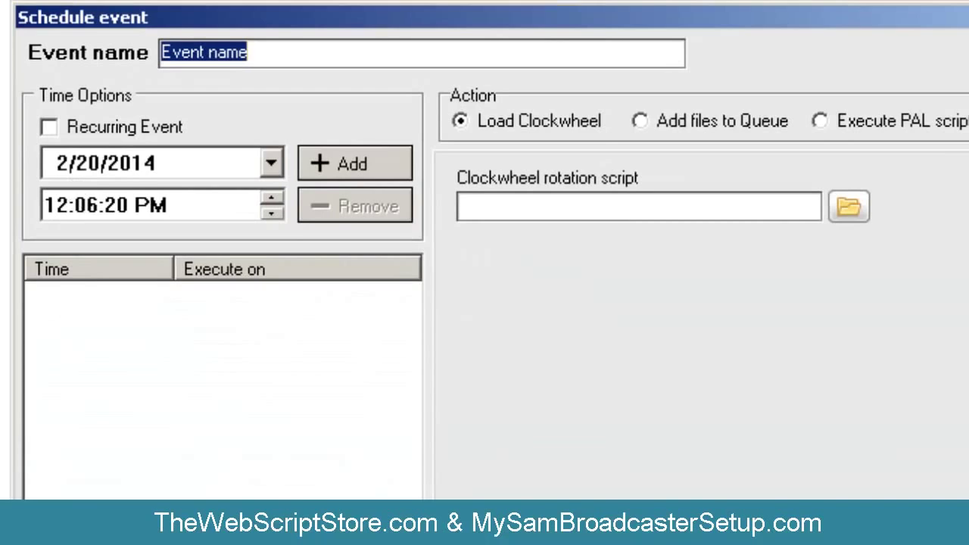
- Name the scheduled event "Top Of The Hour" and set its action to execute the PAL script TOH-Scheduled-OnTheHour.PAL
text(T)
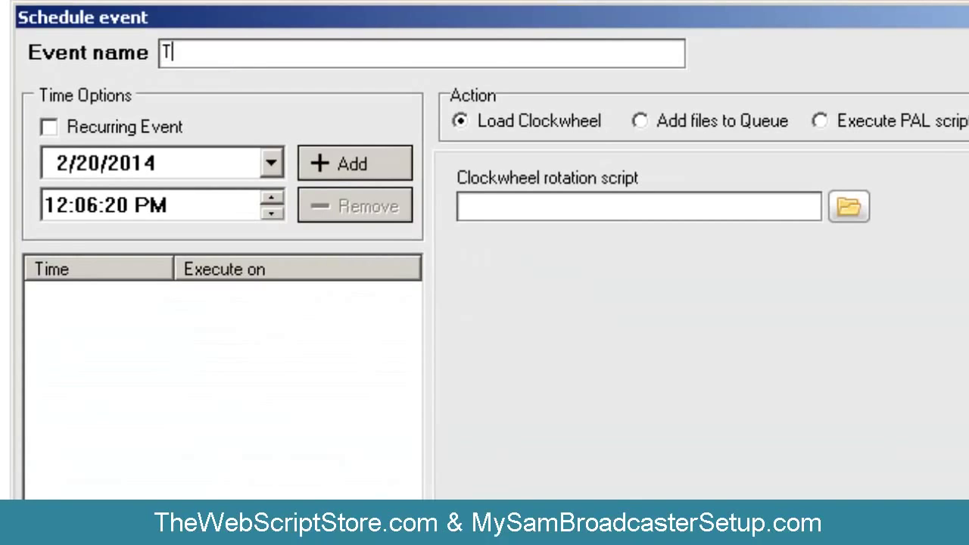
text(op Of The Hour)
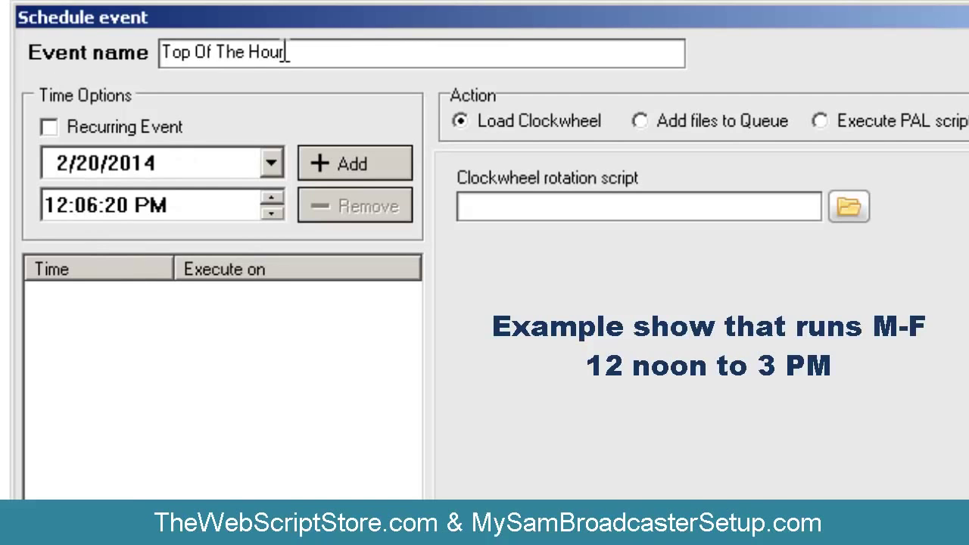
click(641, 122)
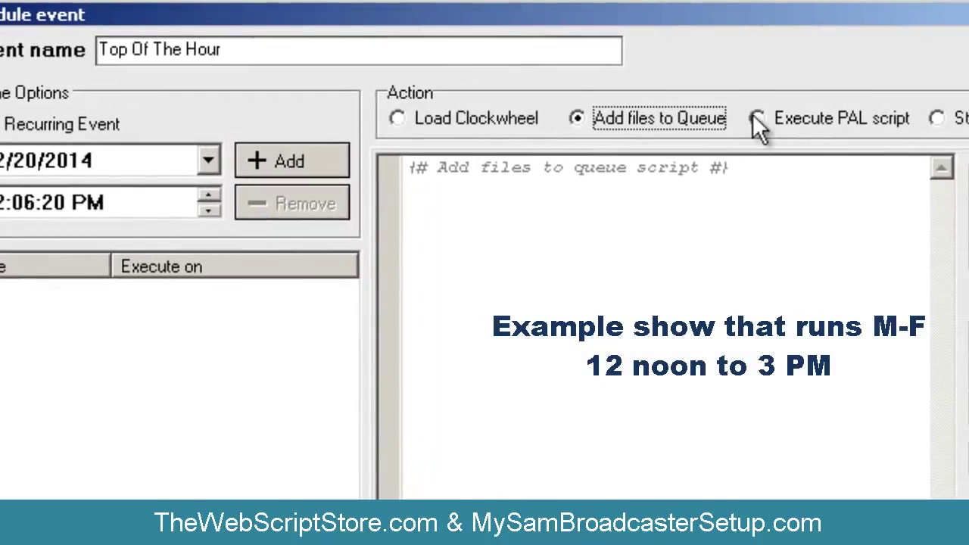
click(756, 118)
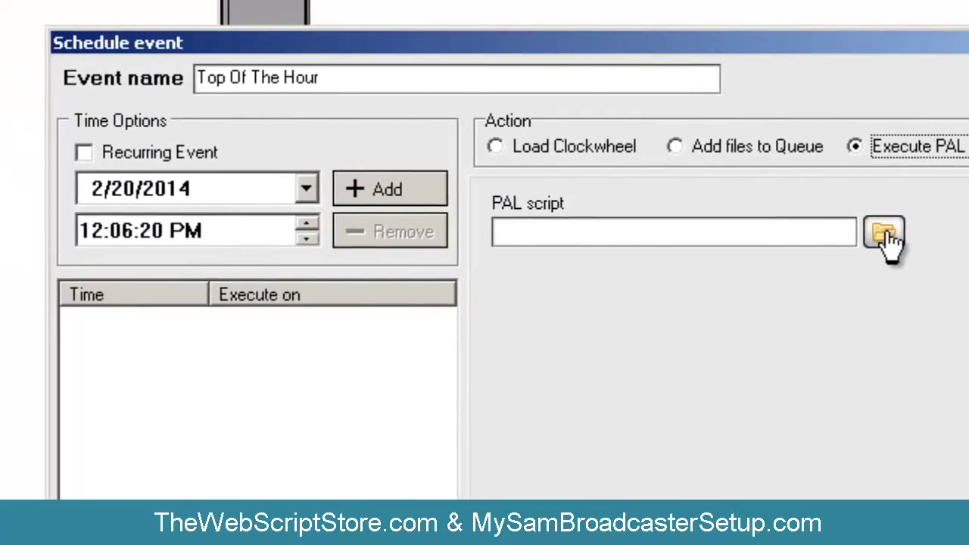
click(742, 200)
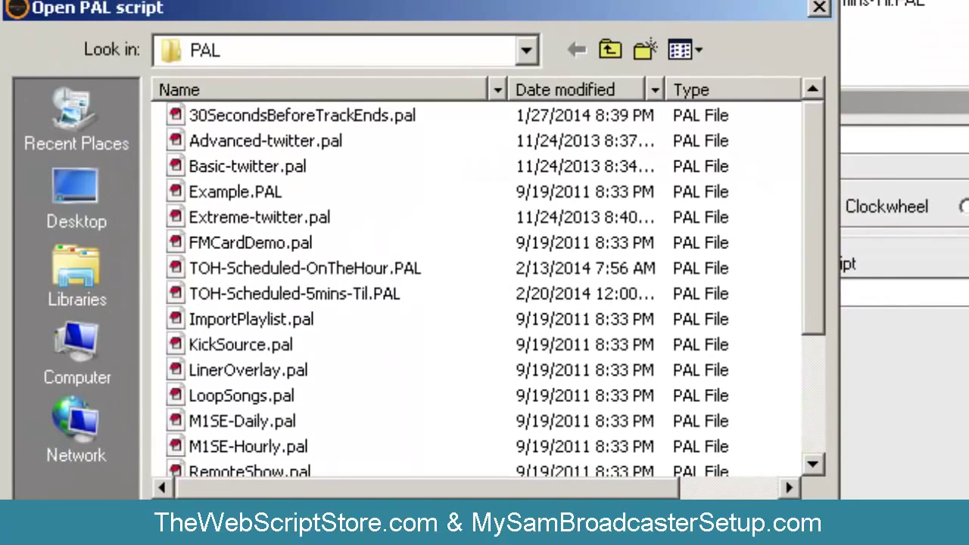
click(355, 275)
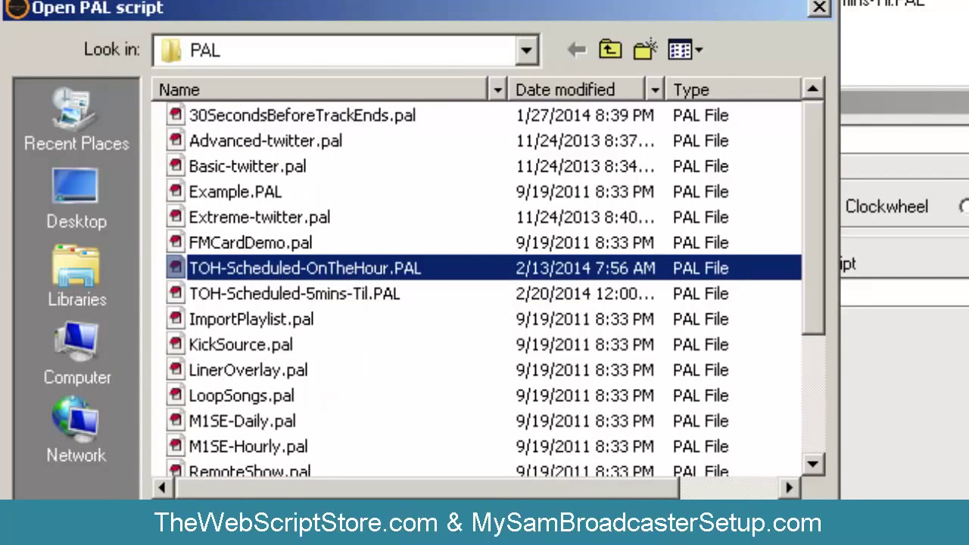
key(Return)
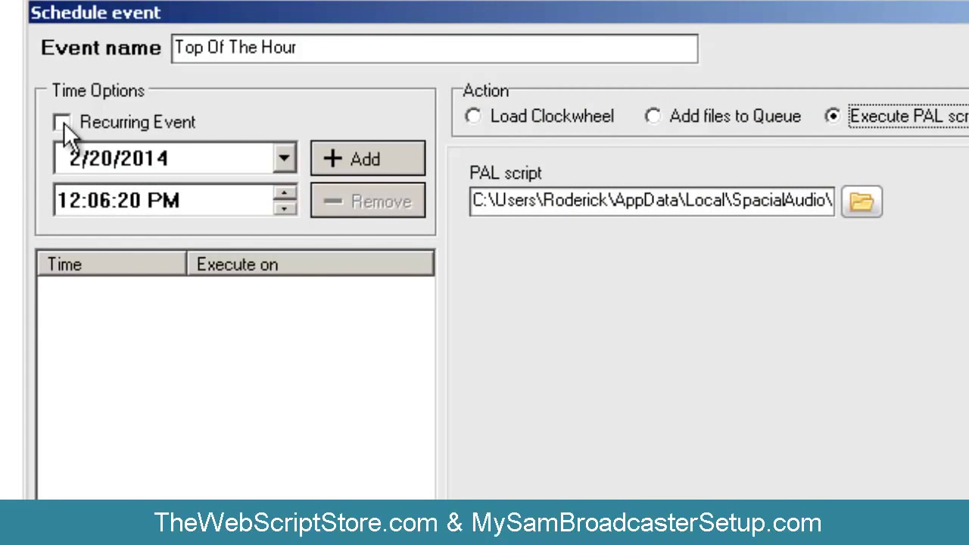
- Make the Top Of The Hour event recurring and set its days to Mon-Fri
click(62, 123)
click(285, 155)
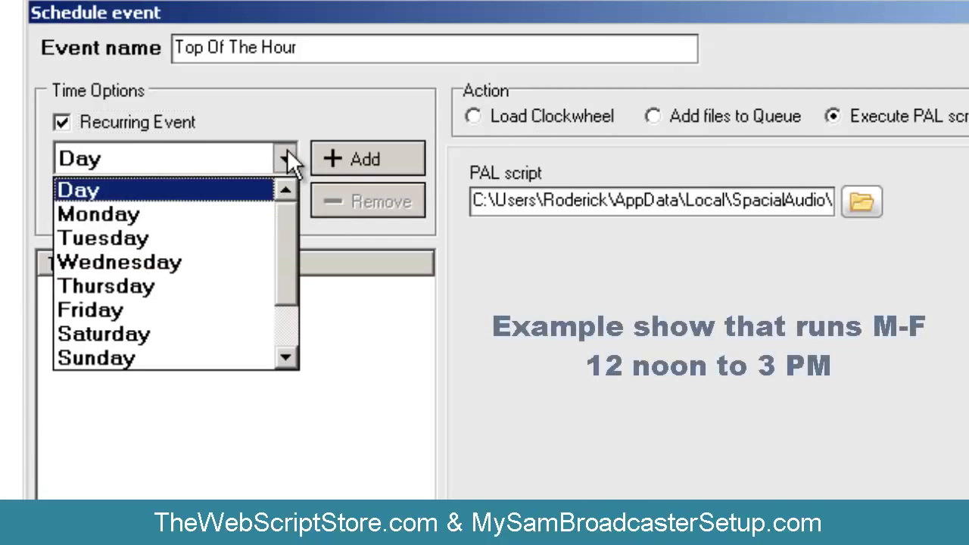
drag(283, 223, 287, 279)
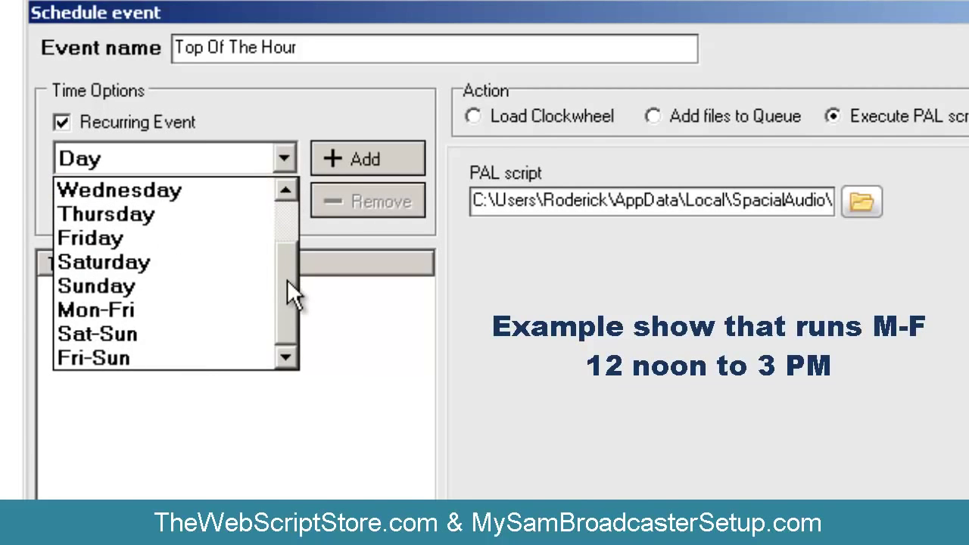
click(139, 313)
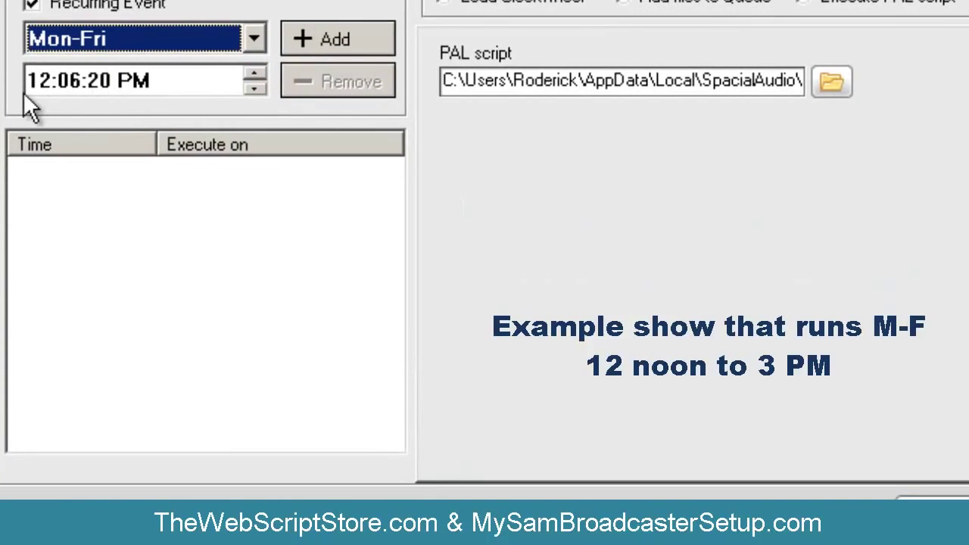
- Set the event time to 12:00:00 PM, check the full PAL script path, and add the time to the Mon-Fri schedule
click(70, 205)
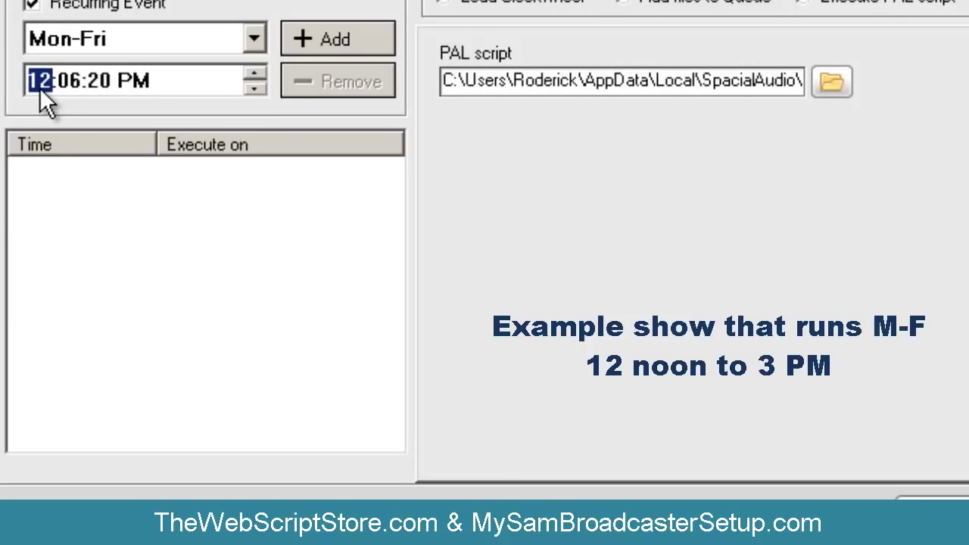
key(Right)
text(00)
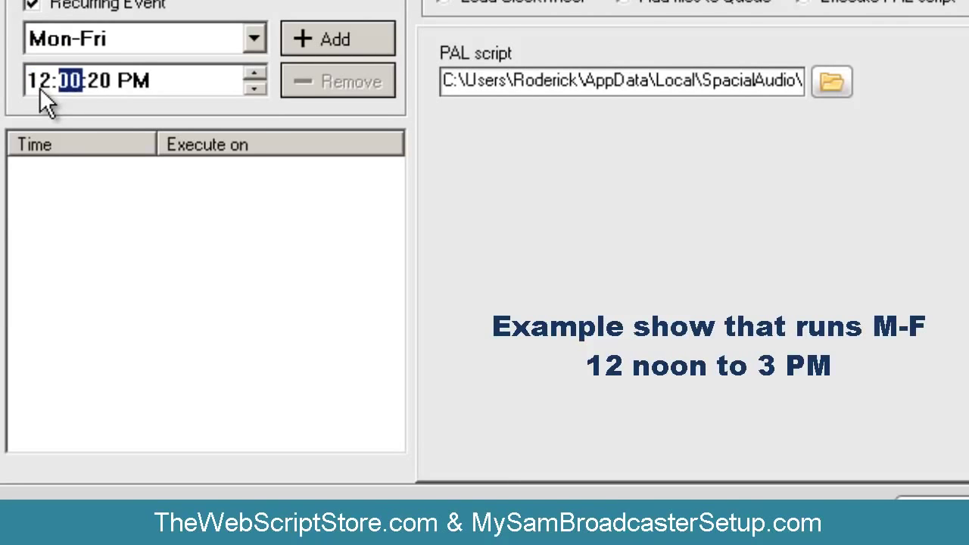
key(Right)
text(00)
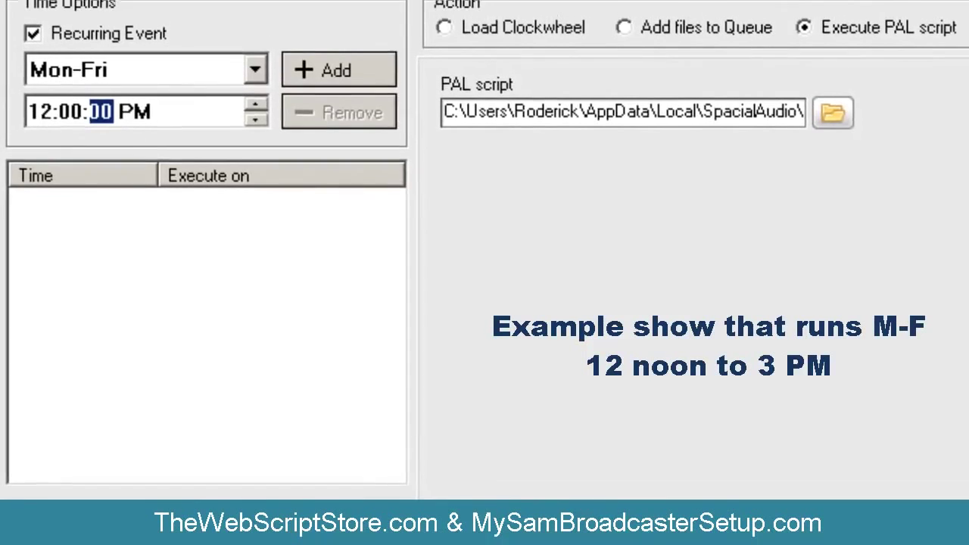
click(746, 81)
double_click(749, 214)
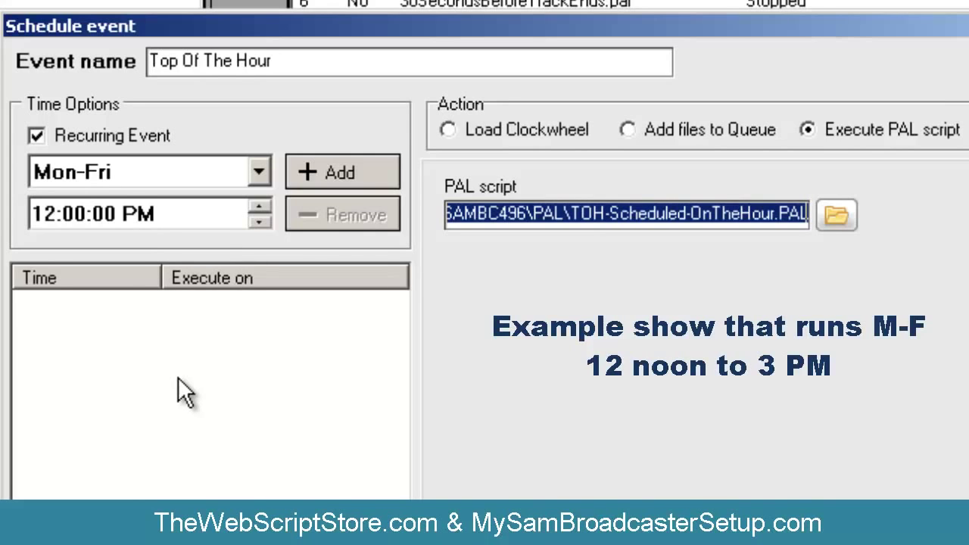
click(311, 176)
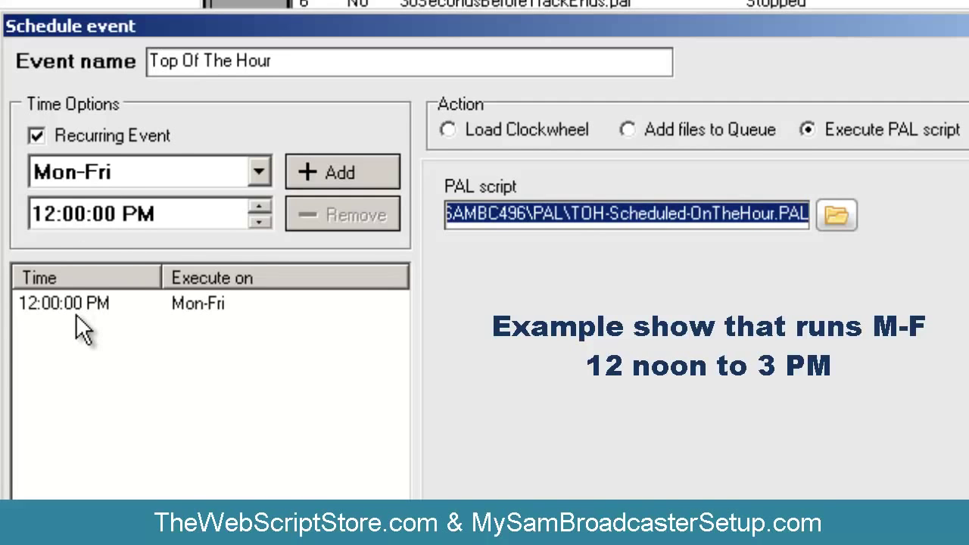
- Add a second Mon-Fri execution time of 3:00:00 PM to the Top Of The Hour event and save the event
click(53, 213)
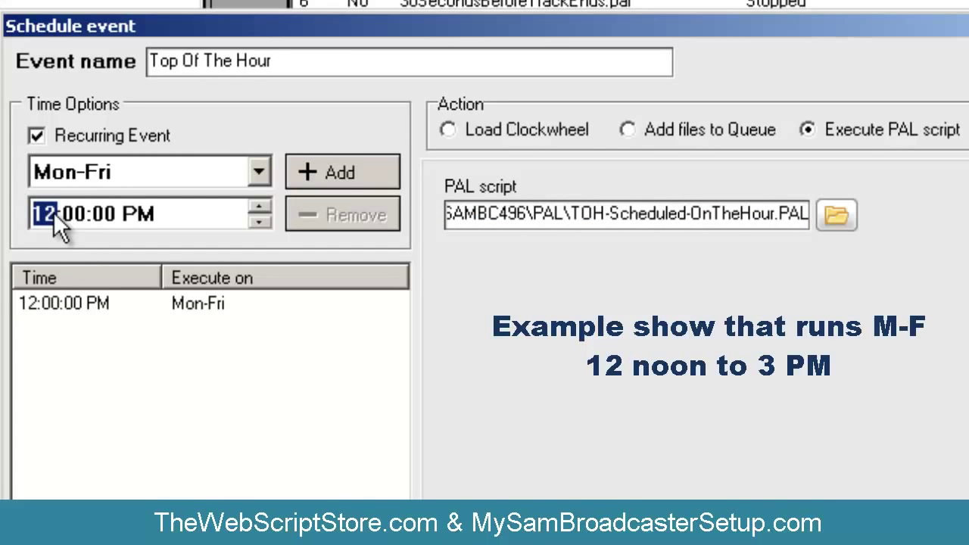
key(Right)
click(354, 175)
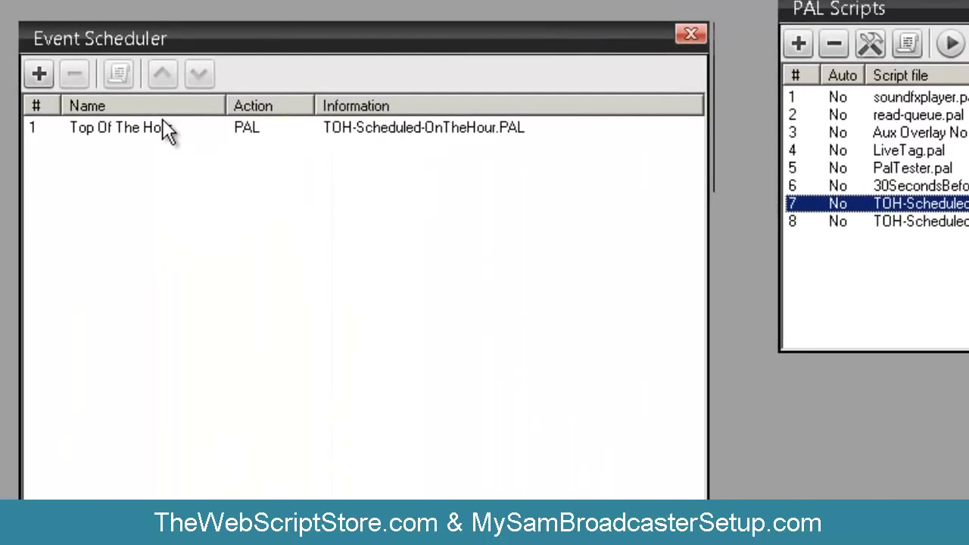
- Reopen the Top Of The Hour event to review its times and script path, and compare with TOH-Scheduled-5mins-Til.PAL in the script list
double_click(166, 130)
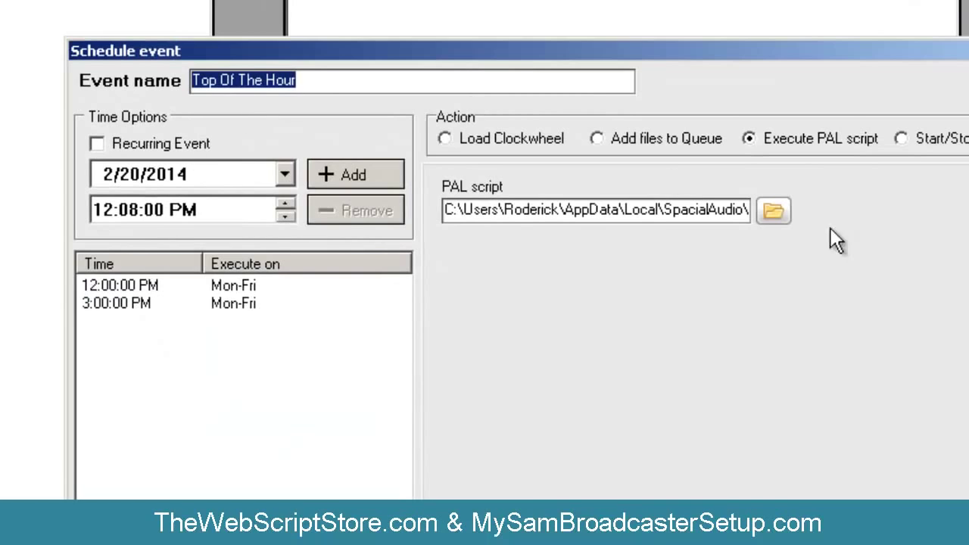
double_click(671, 208)
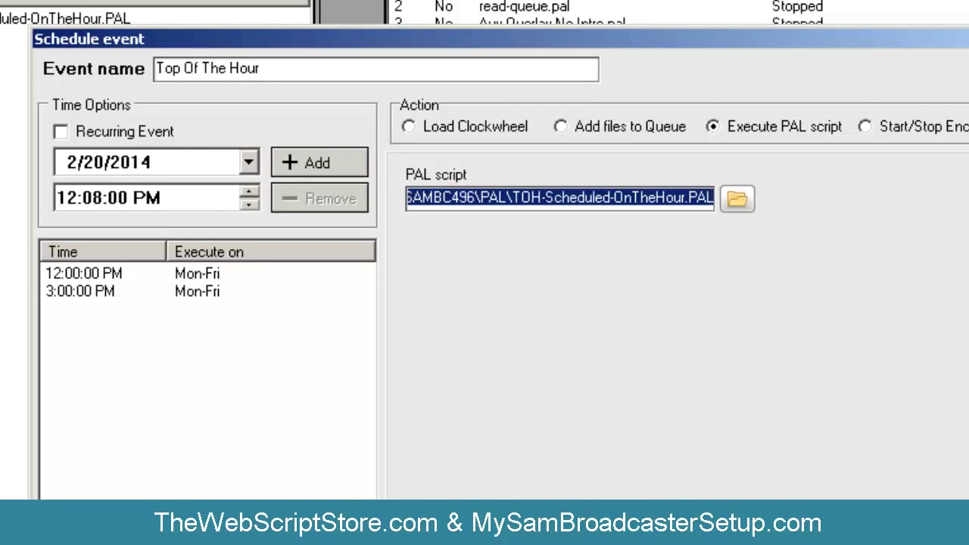
key(Return)
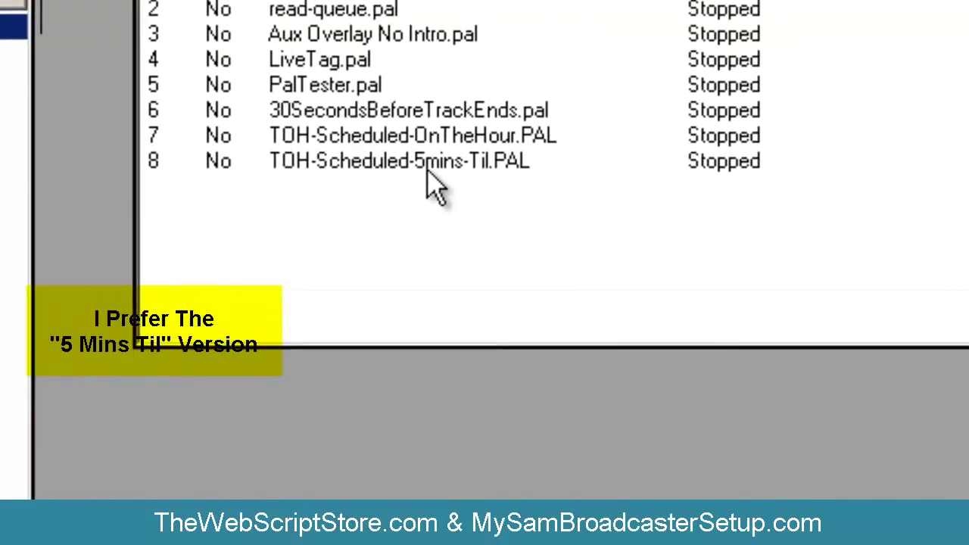
click(591, 116)
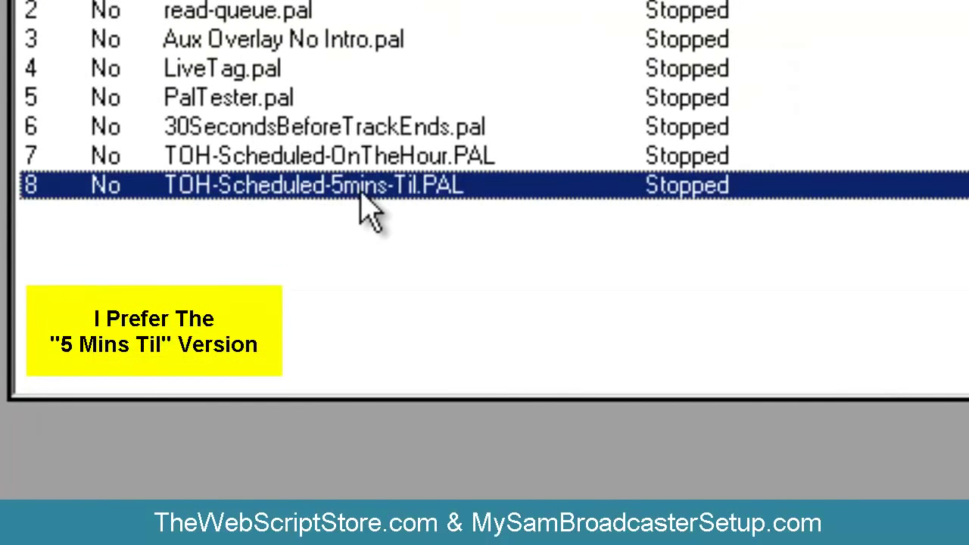
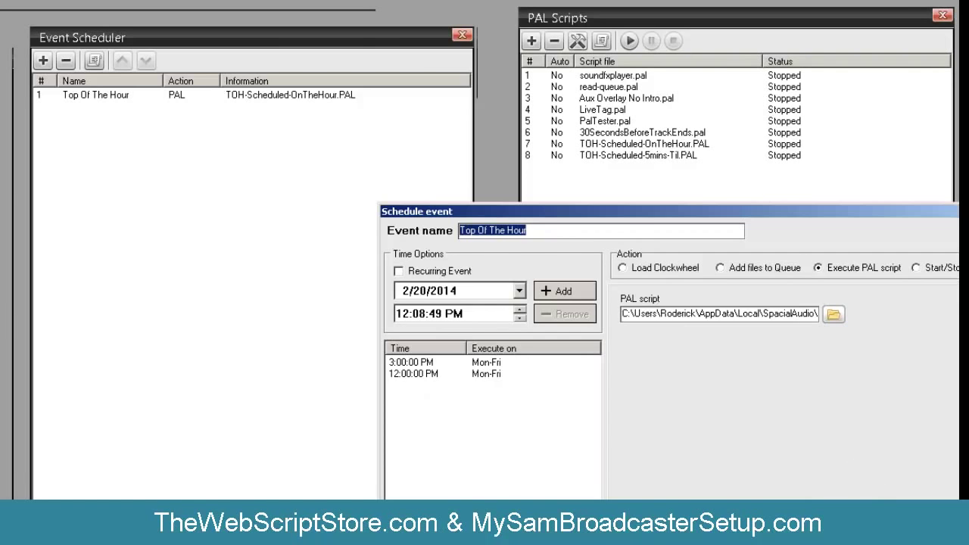
key(Return)
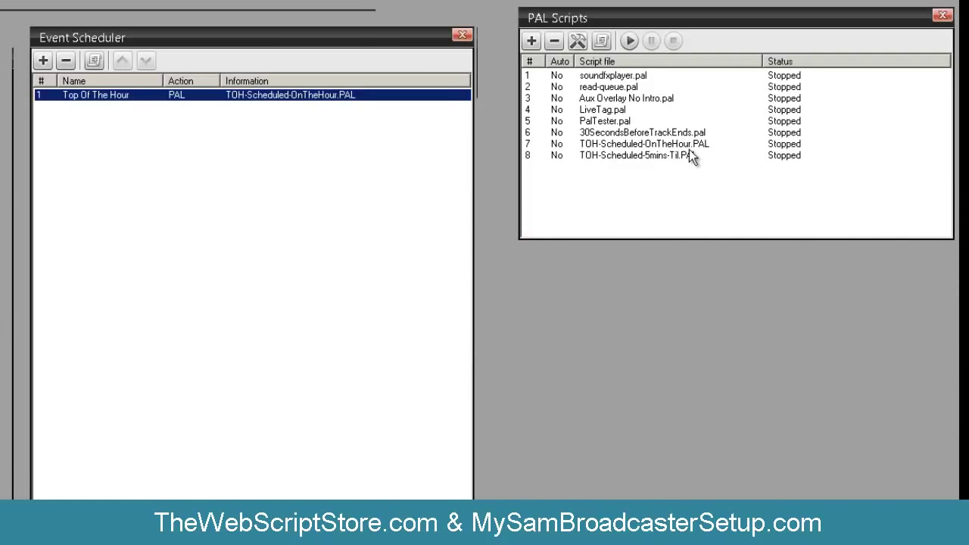
- Create a new scheduled event named "5 Til The Top Of The hour"
click(41, 64)
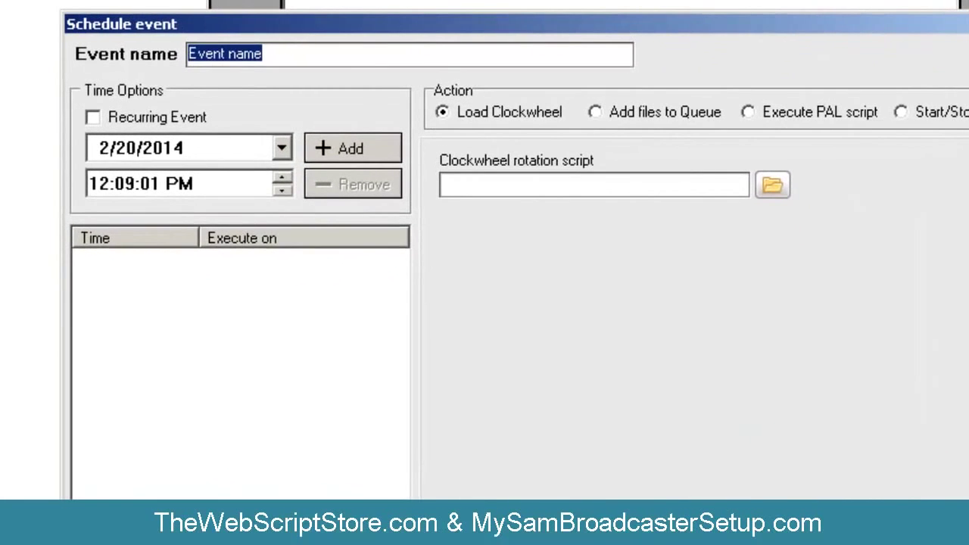
text(% Til)
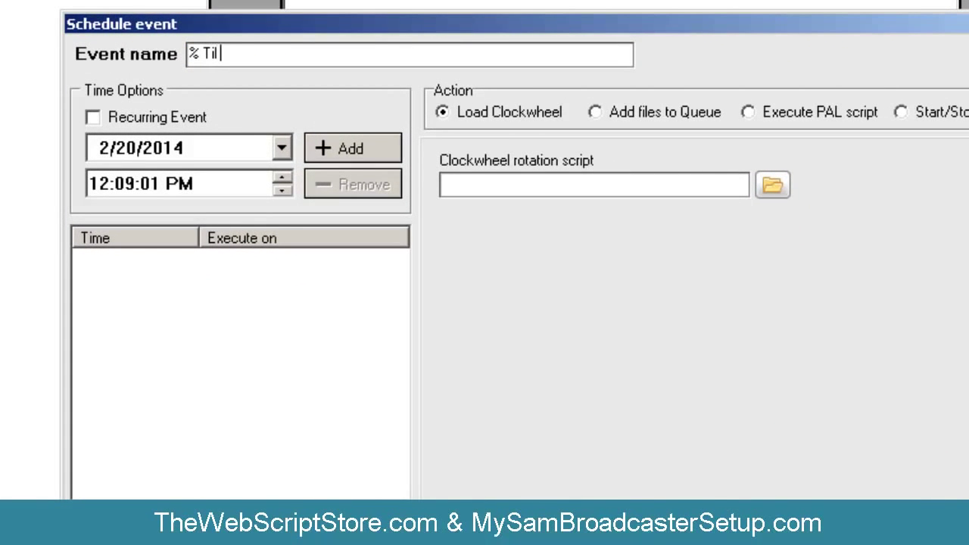
text( The T)
text(op)
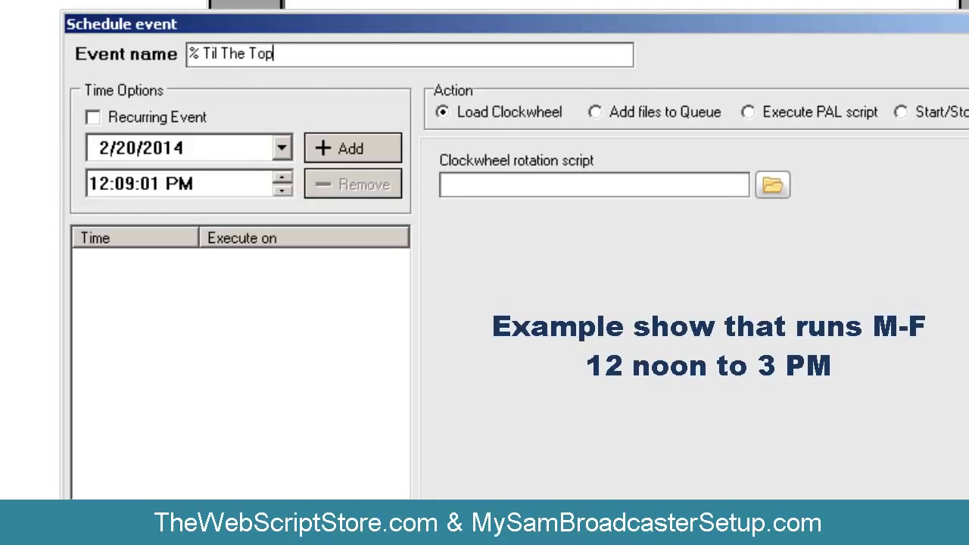
text( Of The hour)
key(Left)
key(Left)
key(Left)
key(Left)
key(Left)
key(Left)
key(Left)
key(Left)
key(Left)
key(Left)
key(Left)
key(Left)
key(Left)
key(Left)
key(Left)
key(Left)
key(Left)
key(Left)
key(Left)
key(Left)
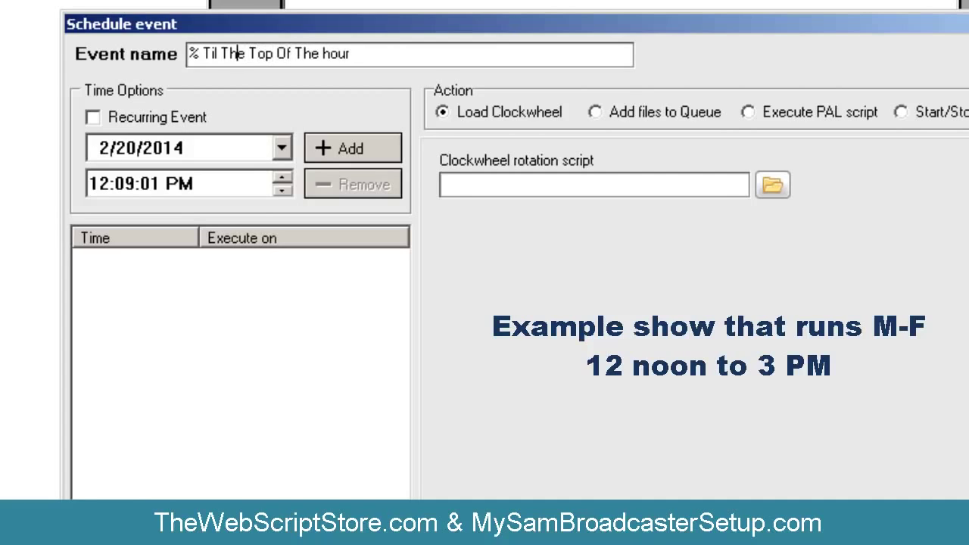
key(Delete)
text(5)
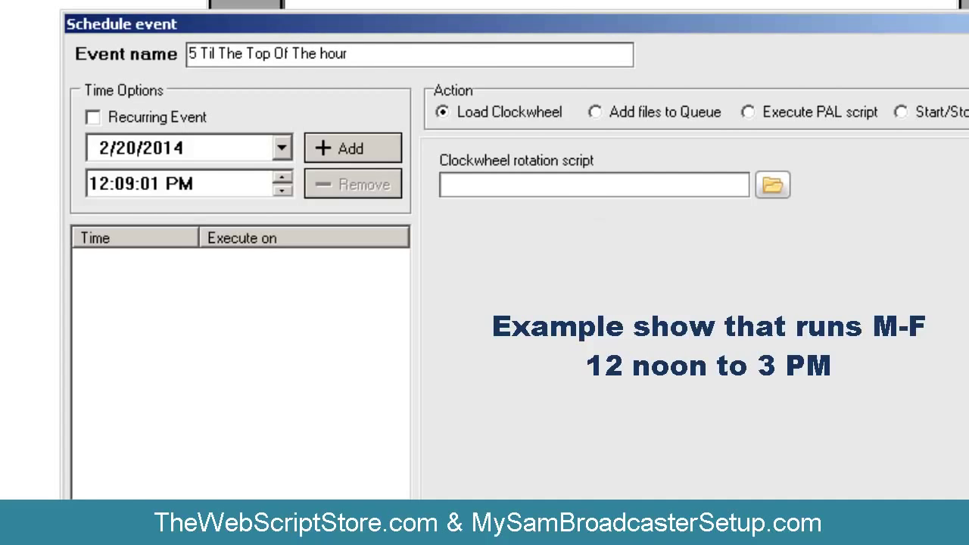
- Make the new event recurring and set its days to Mon-Fri
click(176, 121)
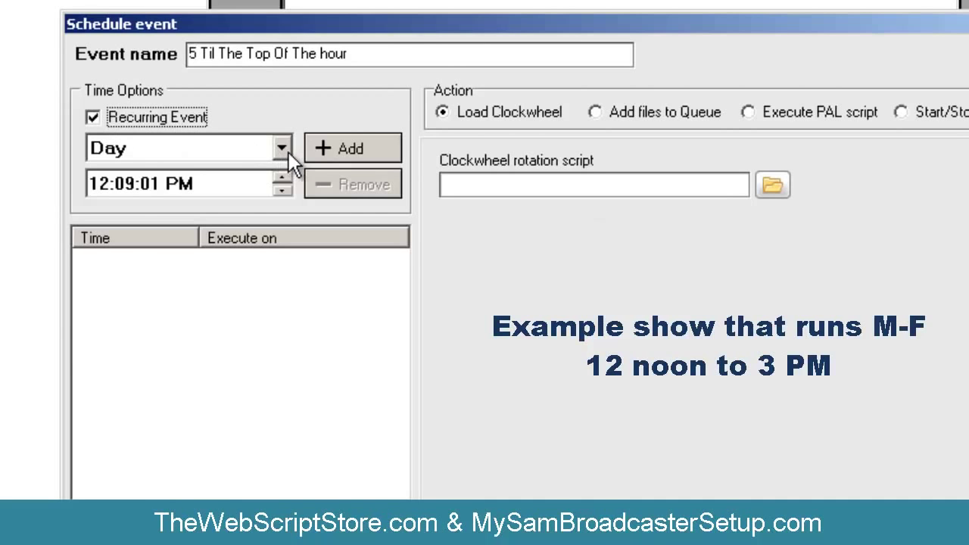
click(283, 149)
drag(289, 227, 267, 340)
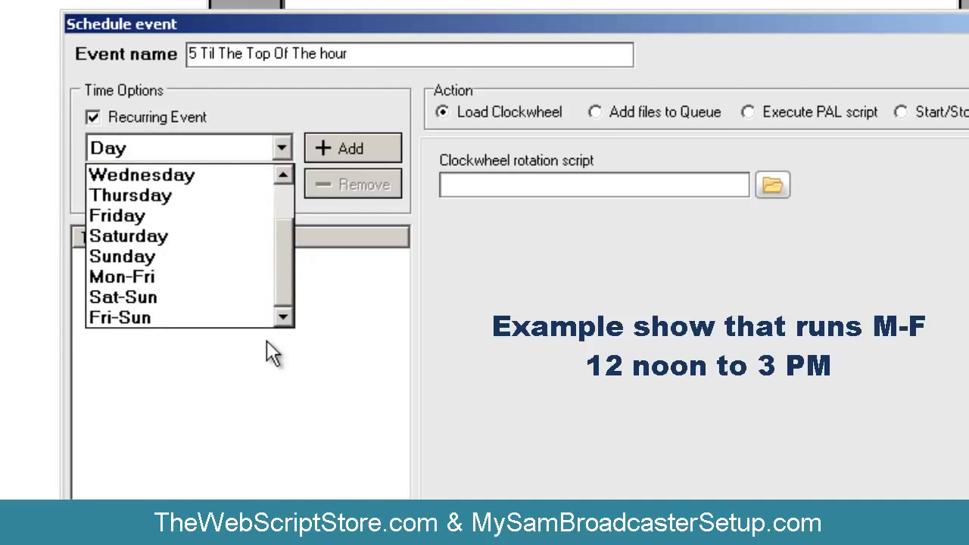
click(159, 277)
- Set the event time to 11:55:00 AM and add it to the Mon-Fri schedule
click(102, 183)
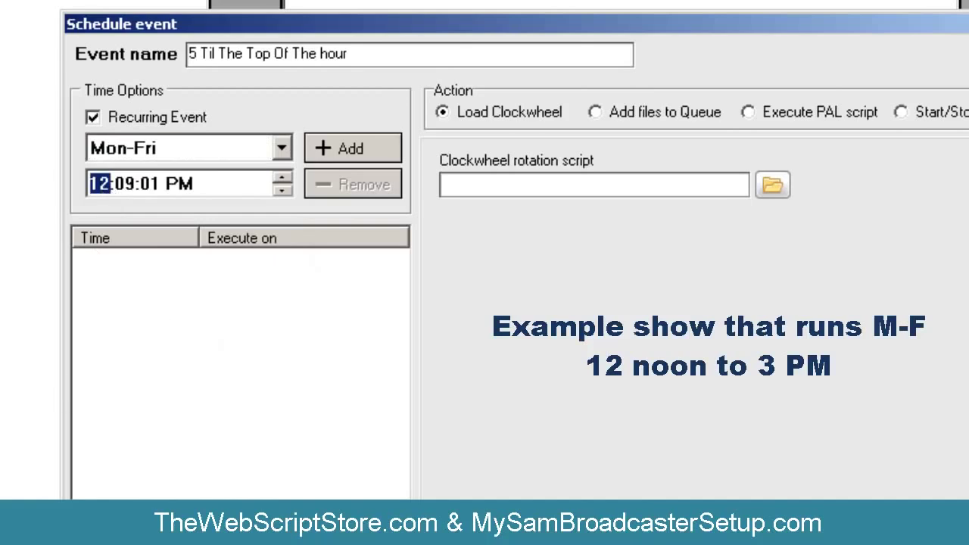
text(1200)
key(Right)
text(00)
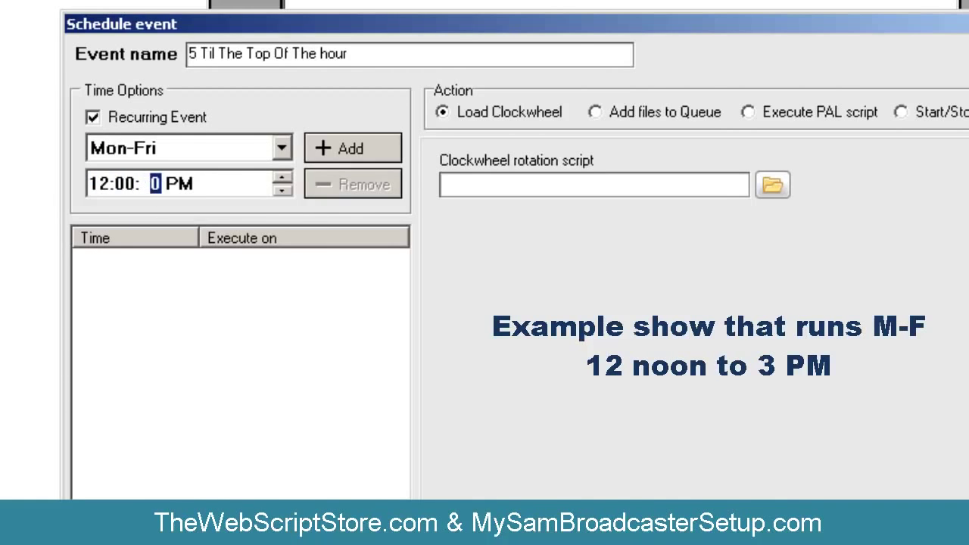
key(Left)
key(Left)
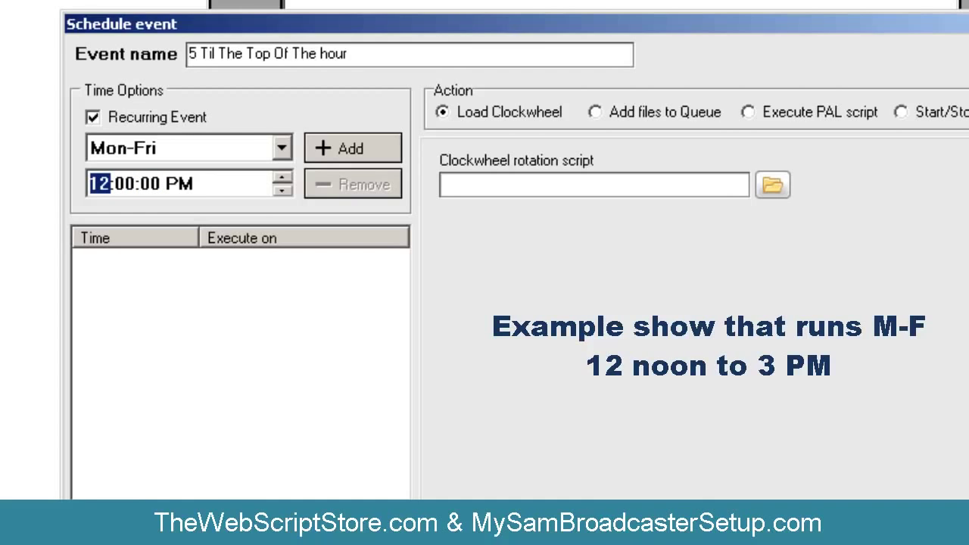
text(11)
key(Right)
text(55)
key(Right)
key(Right)
key(a)
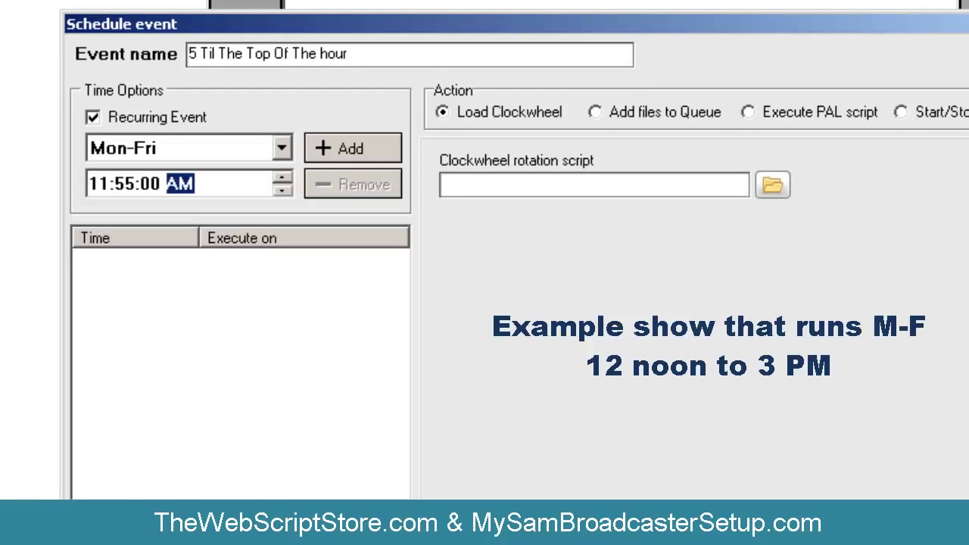
click(99, 183)
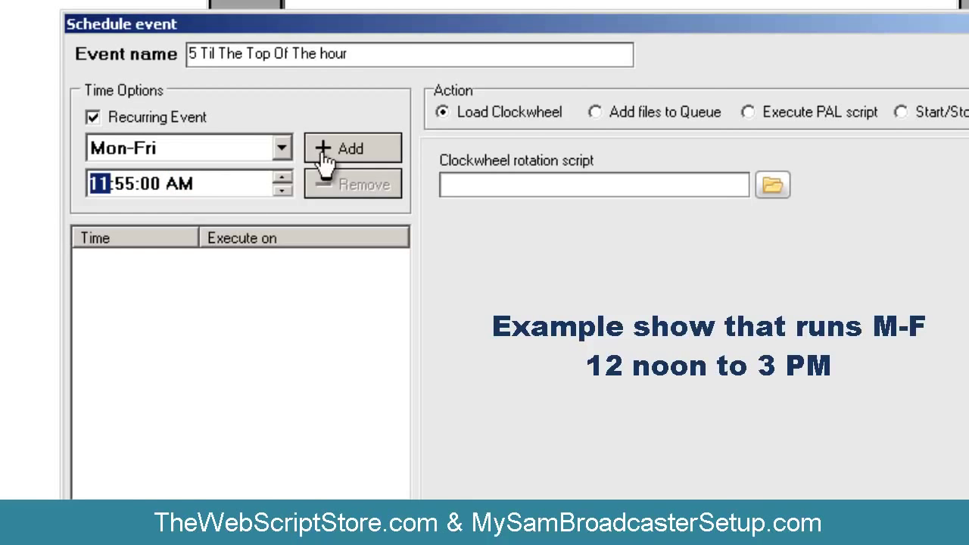
click(322, 151)
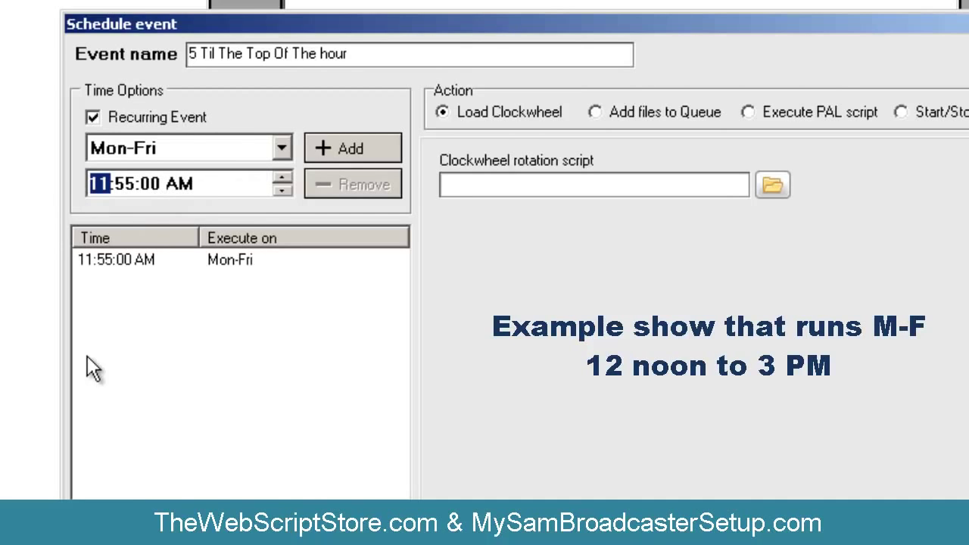
- Add a second Mon-Fri execution time of 2:55:00 PM to the event
text(2)
key(Right)
key(Right)
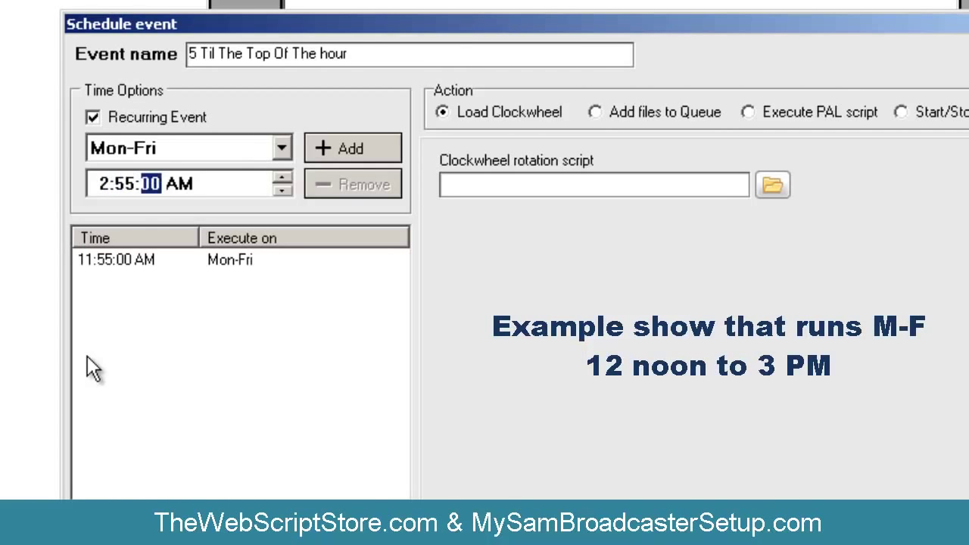
key(Right)
key(p)
click(336, 149)
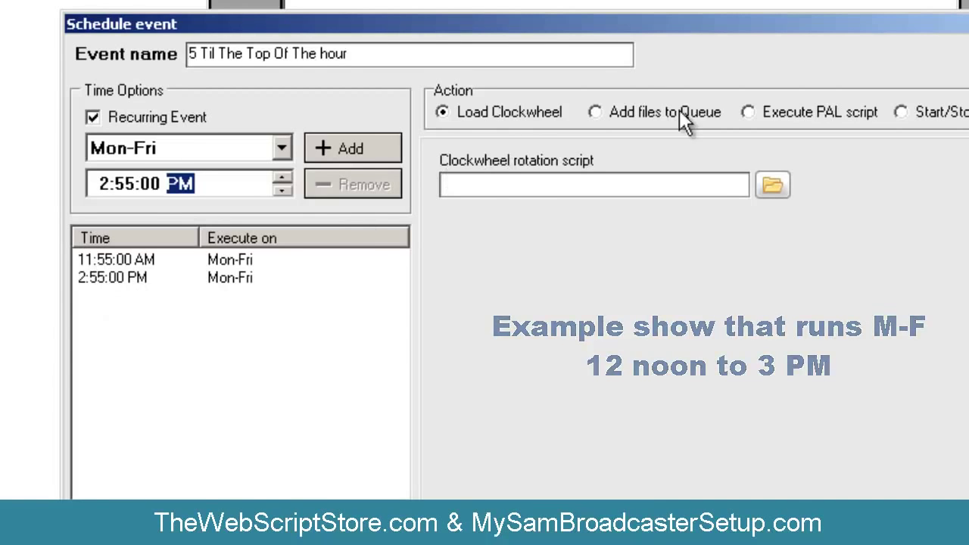
- Set the event's action to execute the PAL script TOH-Scheduled-5mins-Til.PAL and save the event
key(Tab)
click(596, 113)
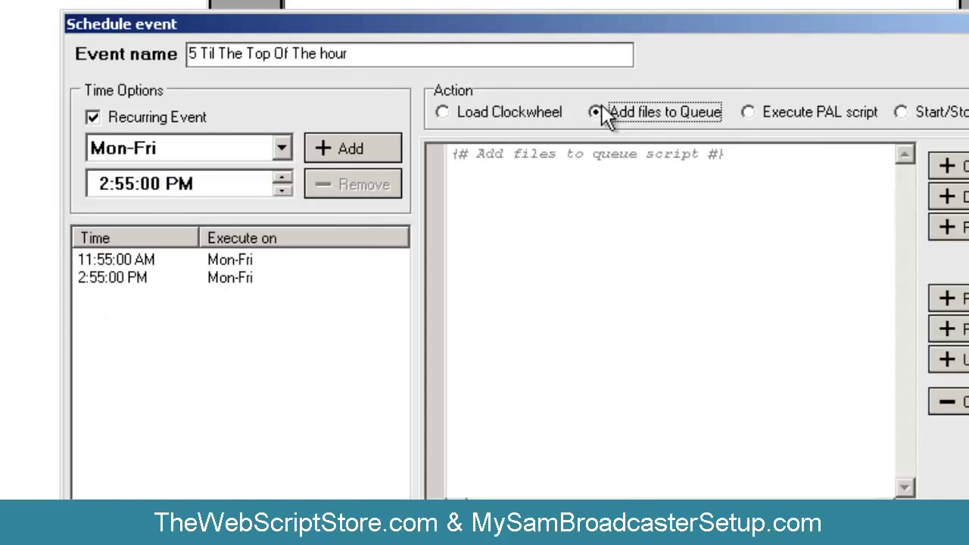
click(757, 112)
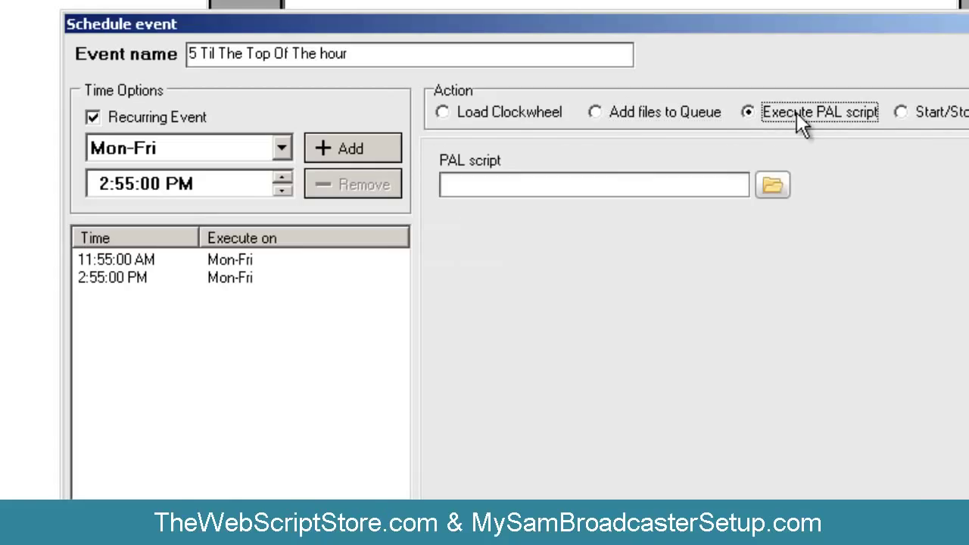
click(772, 186)
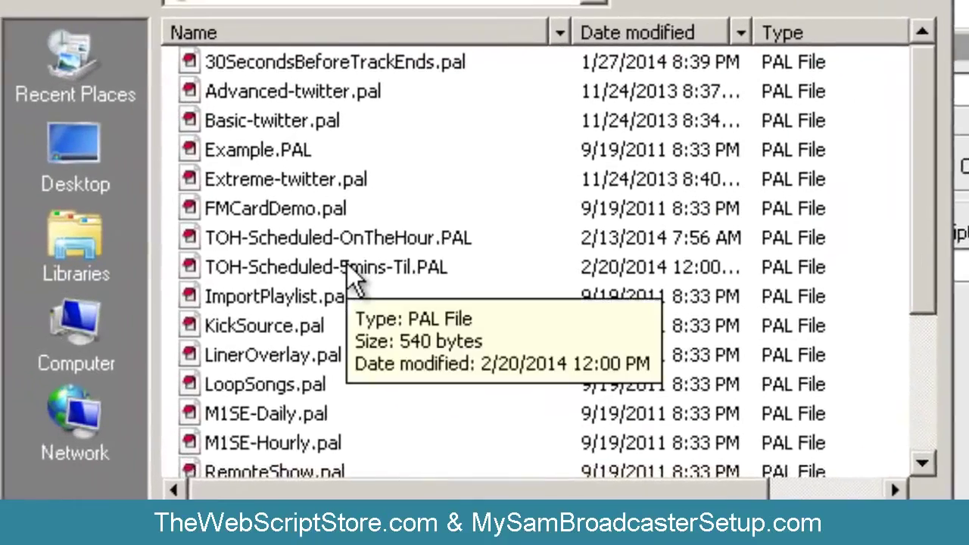
click(163, 160)
click(390, 288)
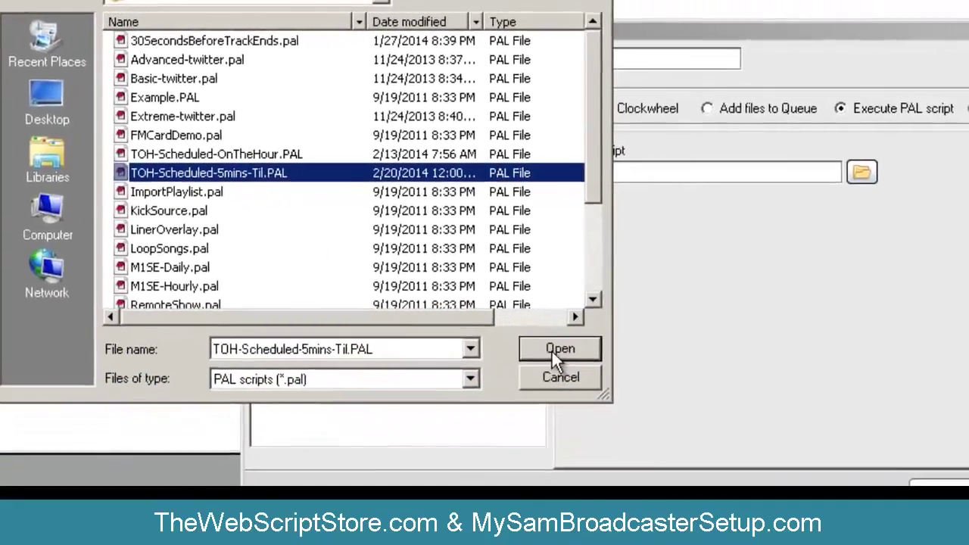
click(560, 349)
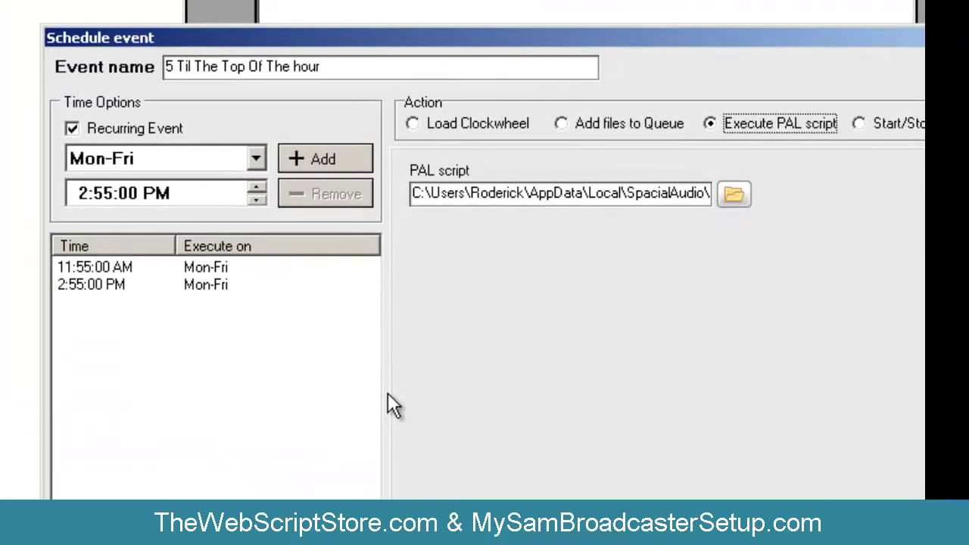
key(Return)
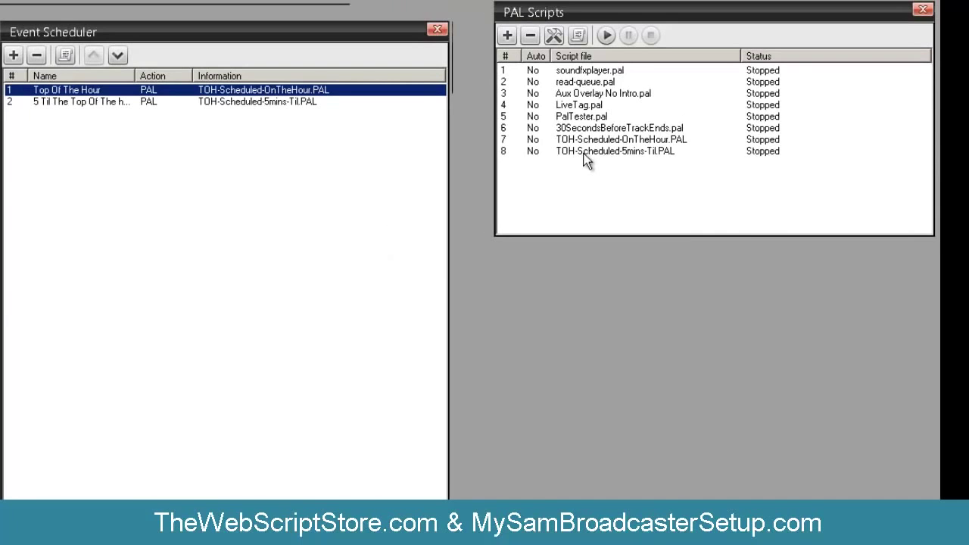
- Run the script TOH-Scheduled-5mins-Til.PAL from the PAL script list
click(586, 153)
click(606, 35)
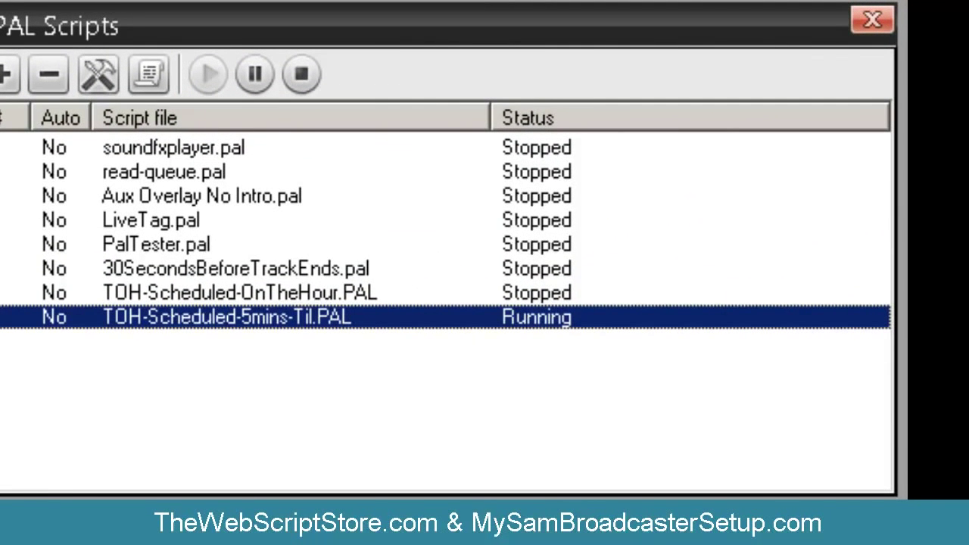